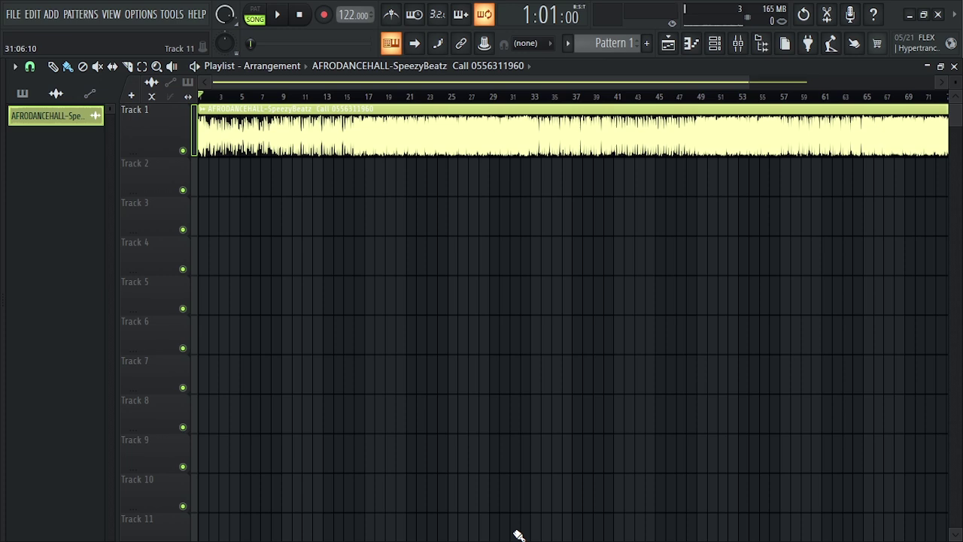
- Play the song from the start and follow its waveform along the playlist to examine the arrangement
key(space)
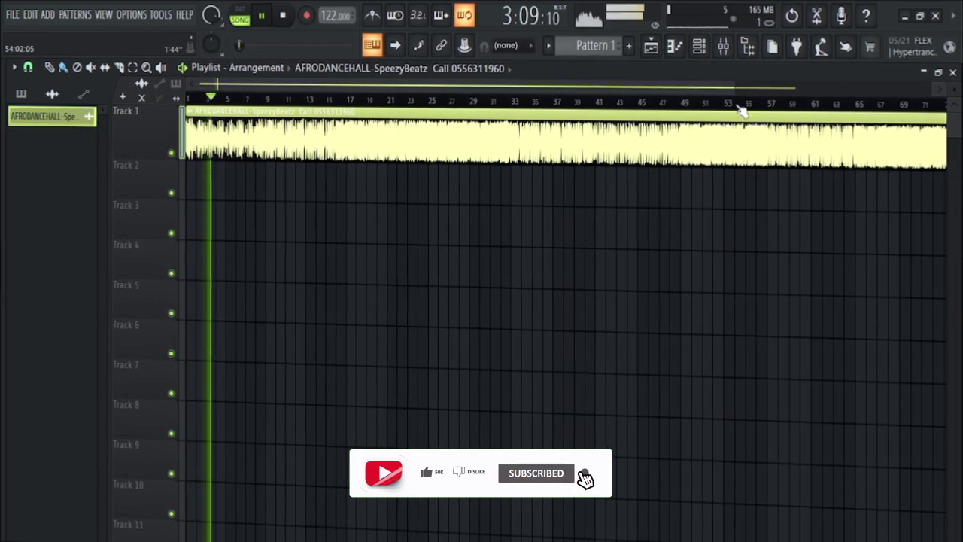
drag(730, 91, 398, 79)
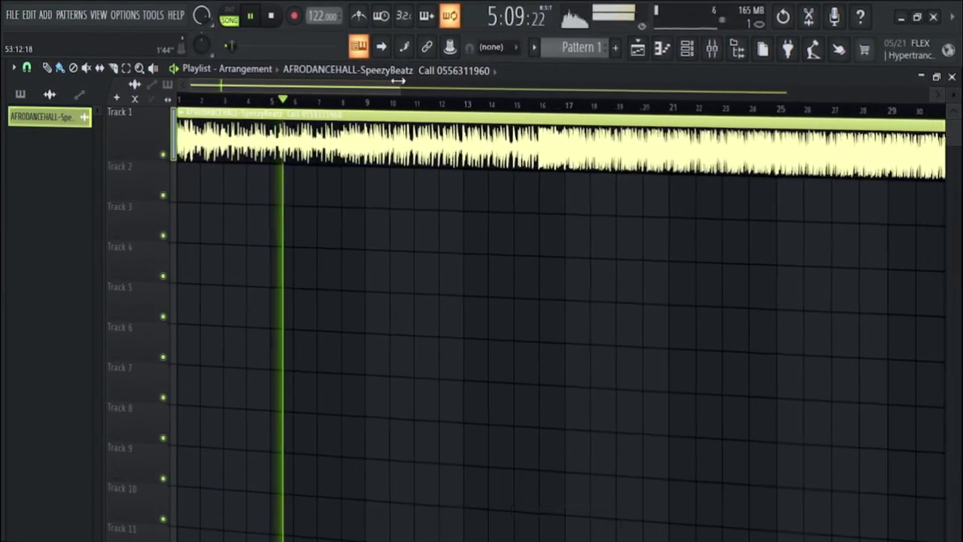
drag(316, 90, 326, 96)
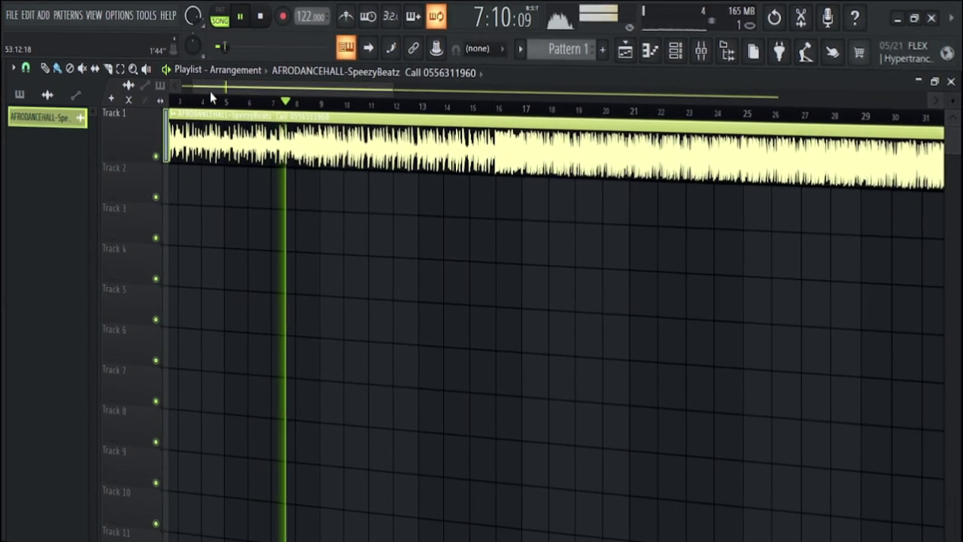
drag(195, 88, 178, 91)
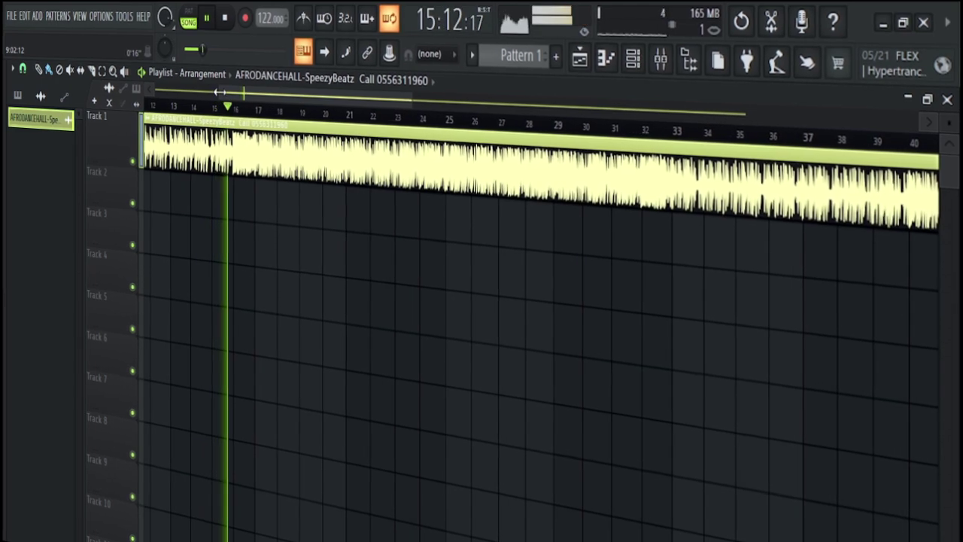
mouse_move(218, 92)
mouse_down()
mouse_move(149, 99)
mouse_move(241, 101)
mouse_move(215, 101)
mouse_up()
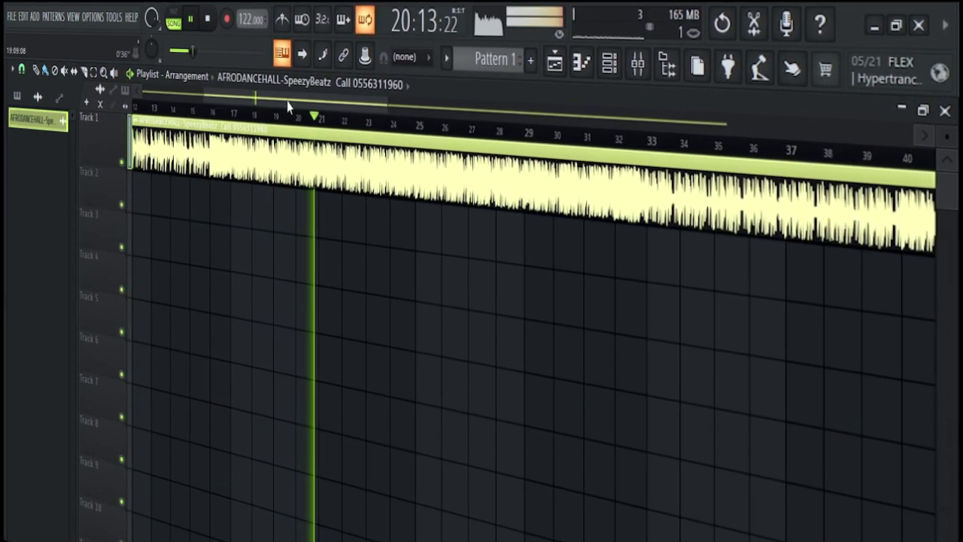
drag(286, 108, 305, 111)
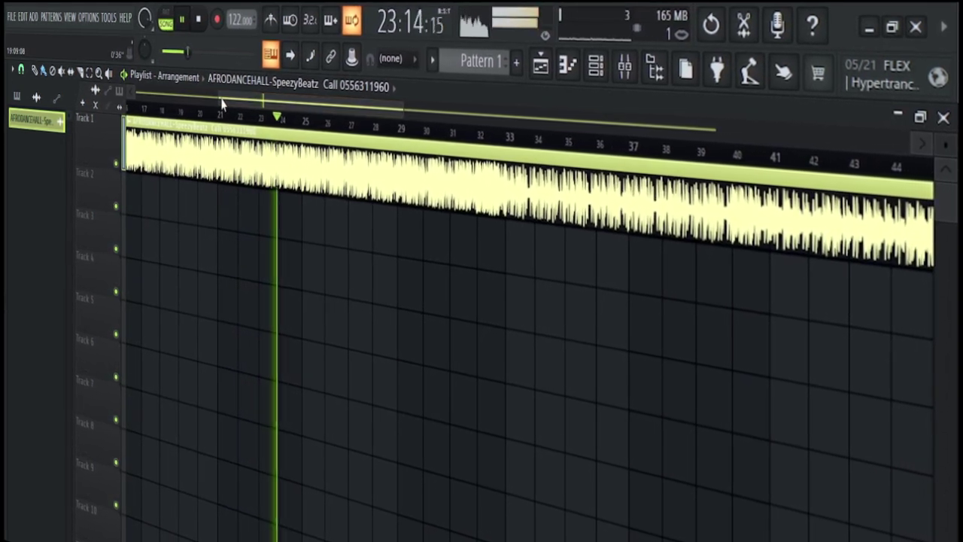
drag(217, 99, 158, 99)
drag(254, 105, 312, 117)
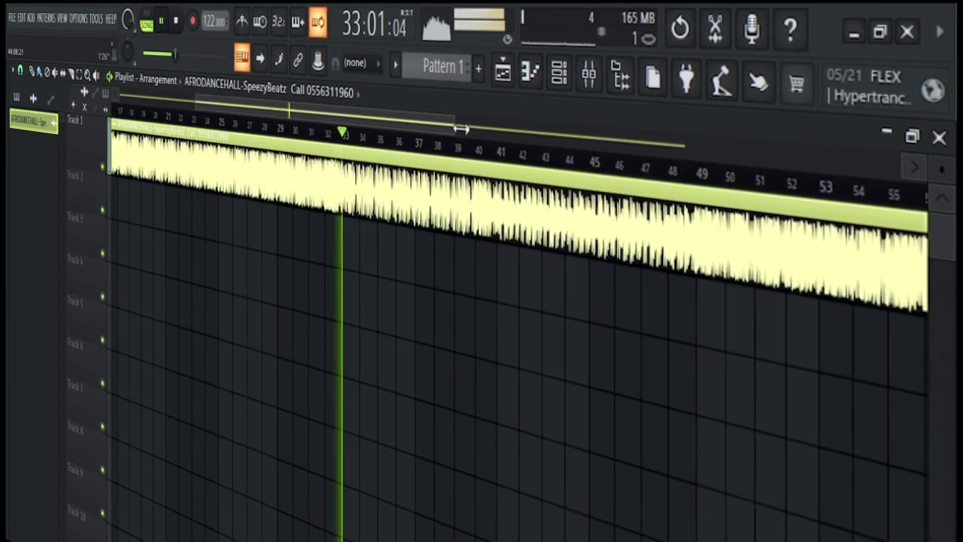
drag(455, 128, 604, 129)
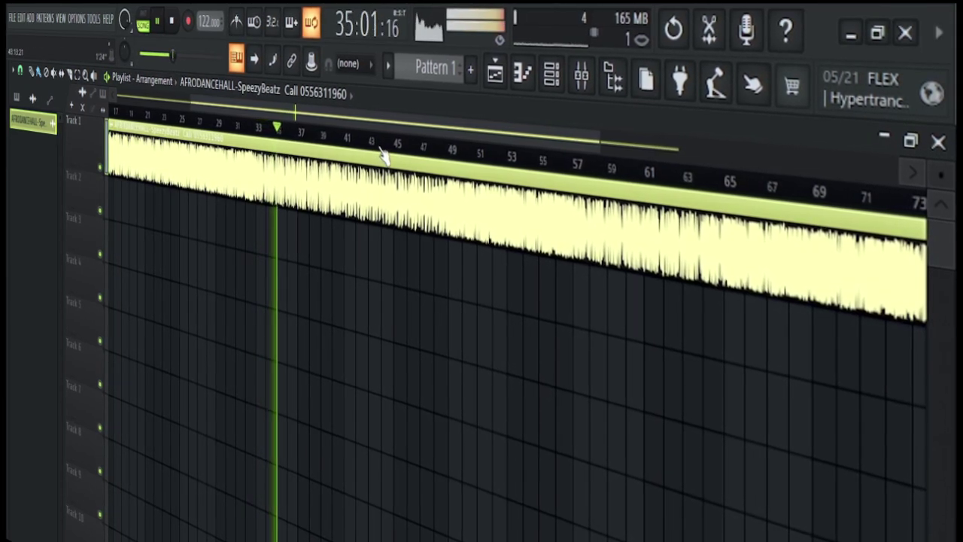
drag(192, 104, 88, 109)
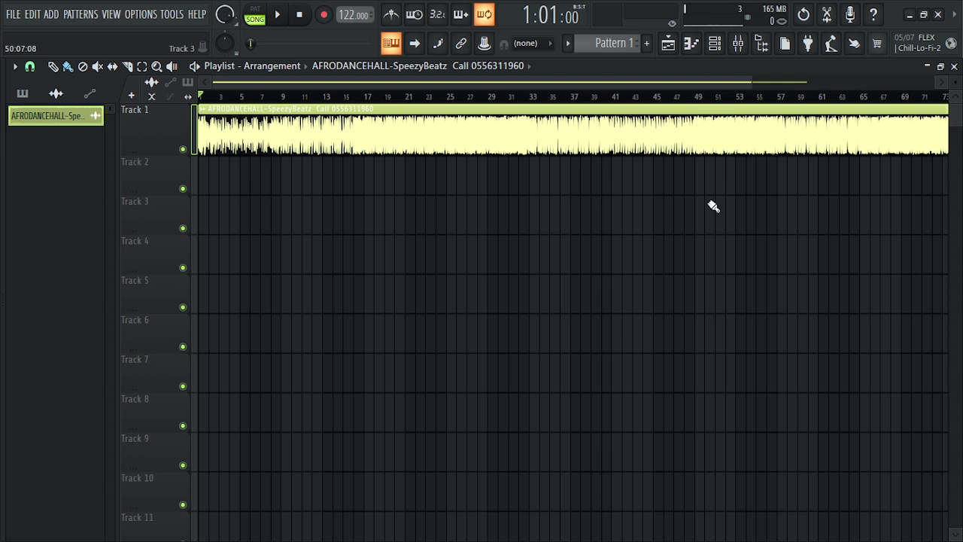
- Open the mixer and inspect the Fruity Limiter settings on the Master track, closing the plugin window when finished
click(739, 44)
drag(312, 128, 294, 182)
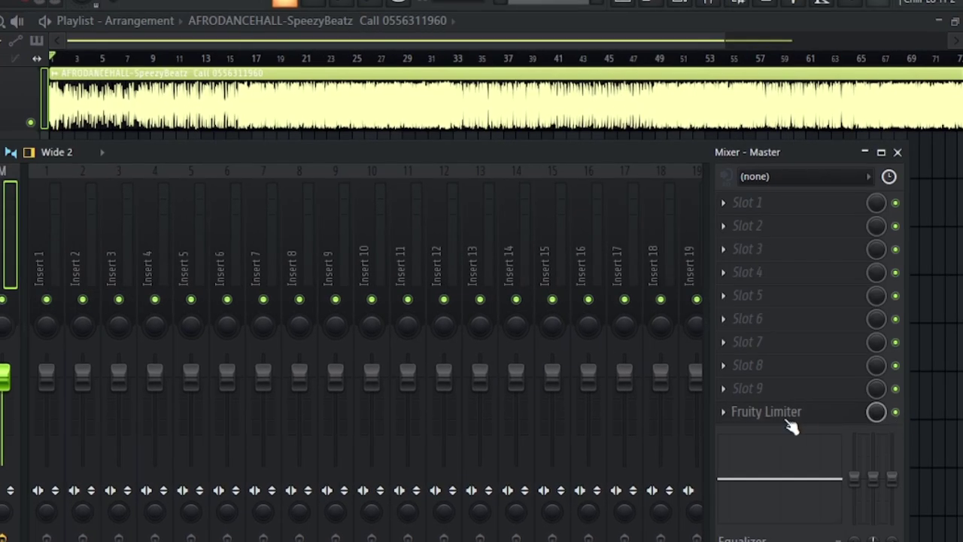
click(783, 414)
drag(605, 480, 493, 135)
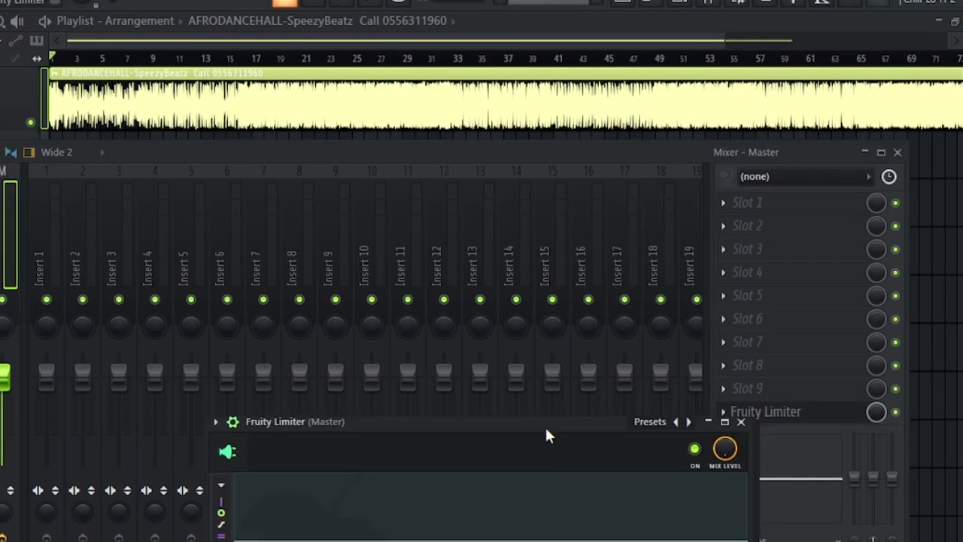
drag(559, 158, 524, 222)
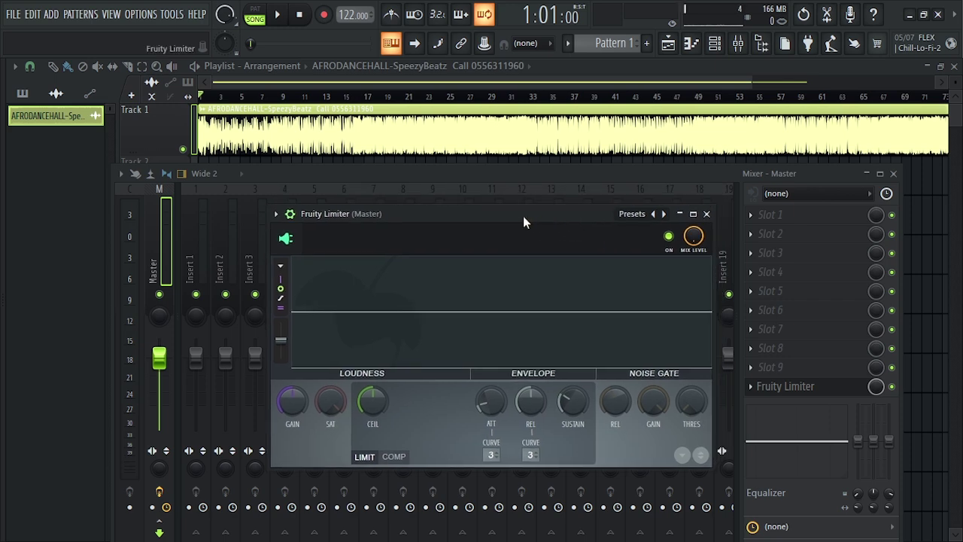
click(707, 214)
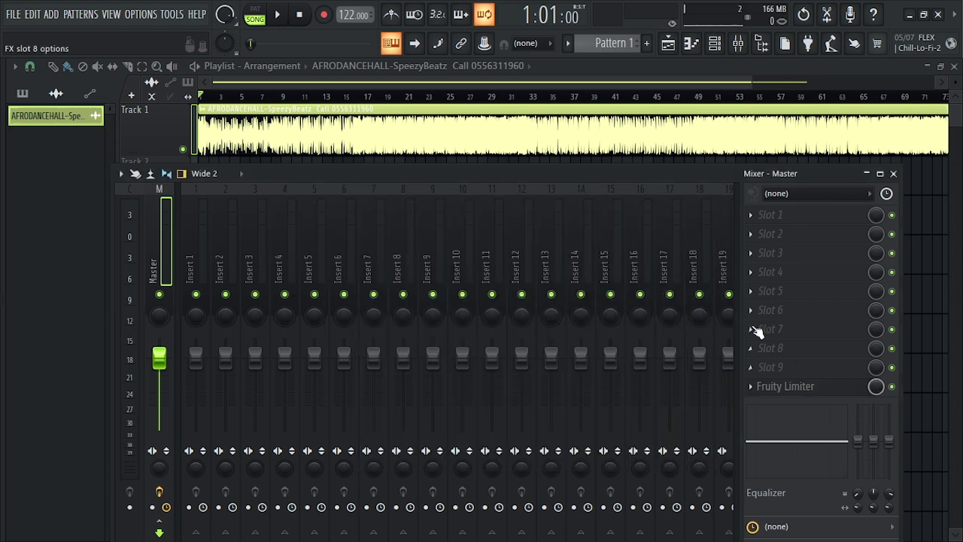
drag(500, 176, 495, 171)
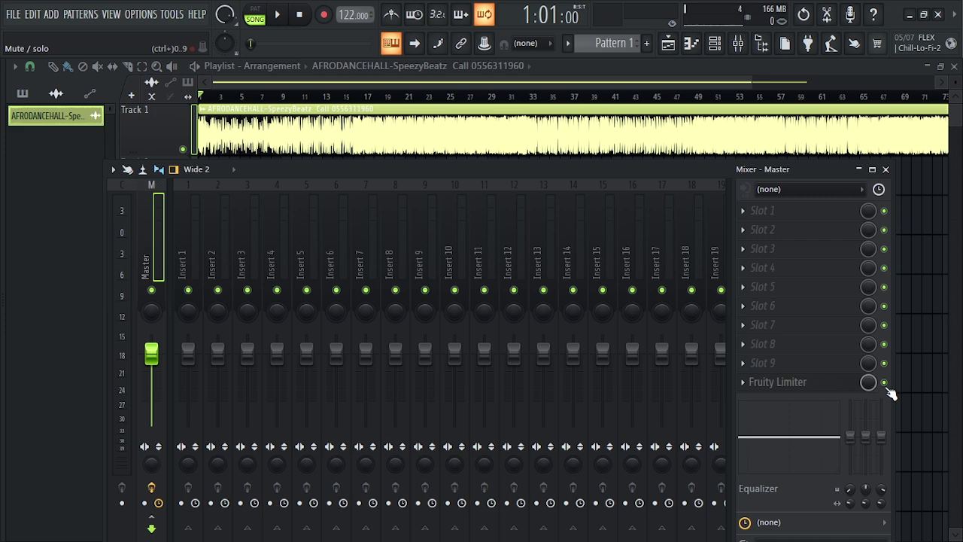
- Play the song from bar 16 with the Master's Fruity Limiter enabled and watch its waveform display
key(space)
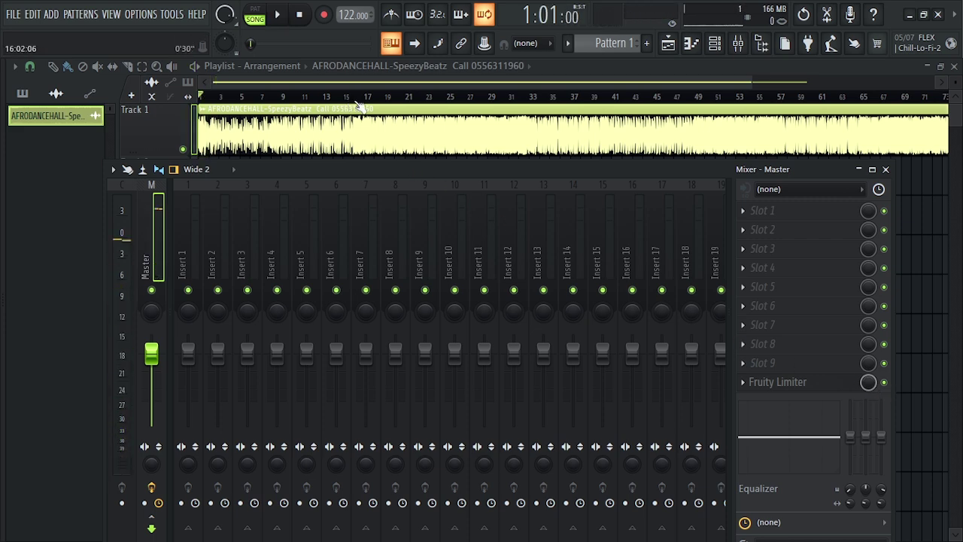
key(F9)
key(F9)
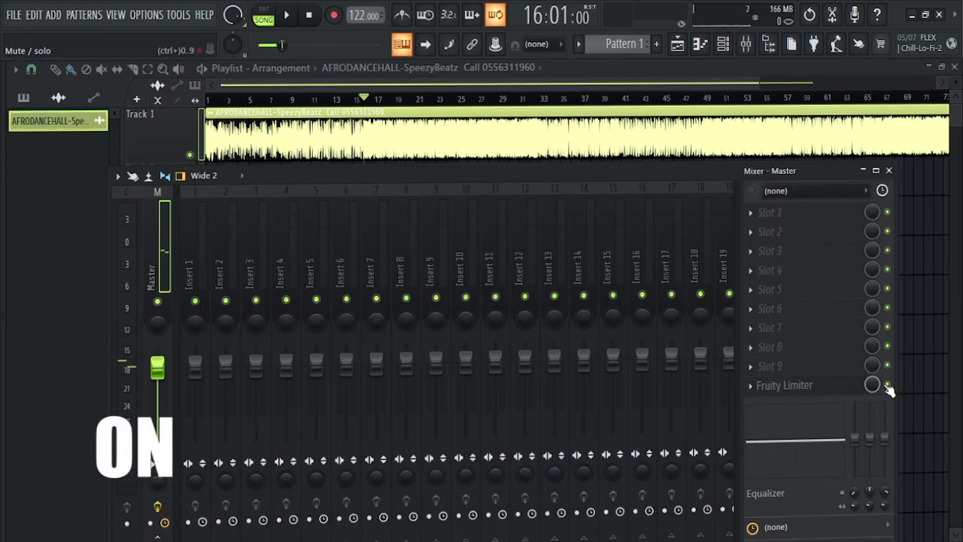
click(842, 391)
key(space)
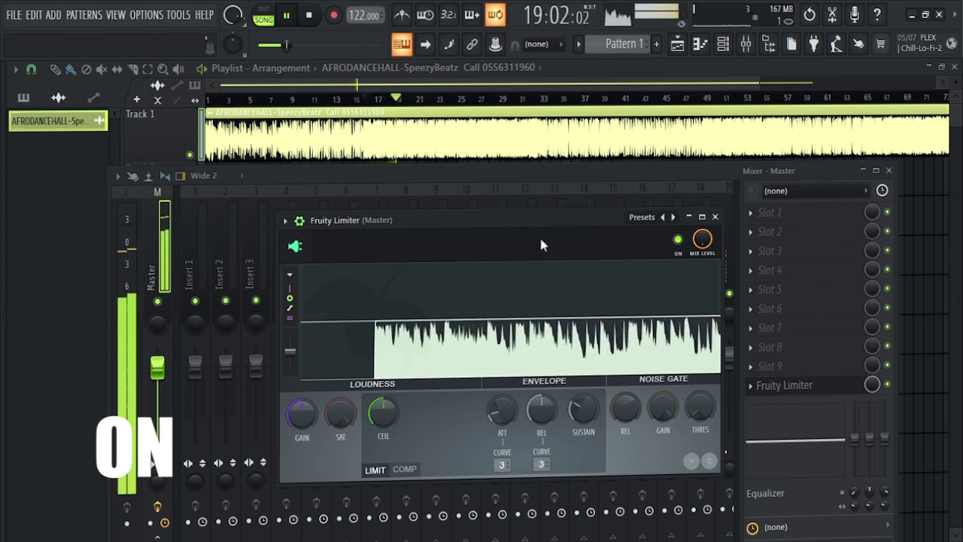
key(space)
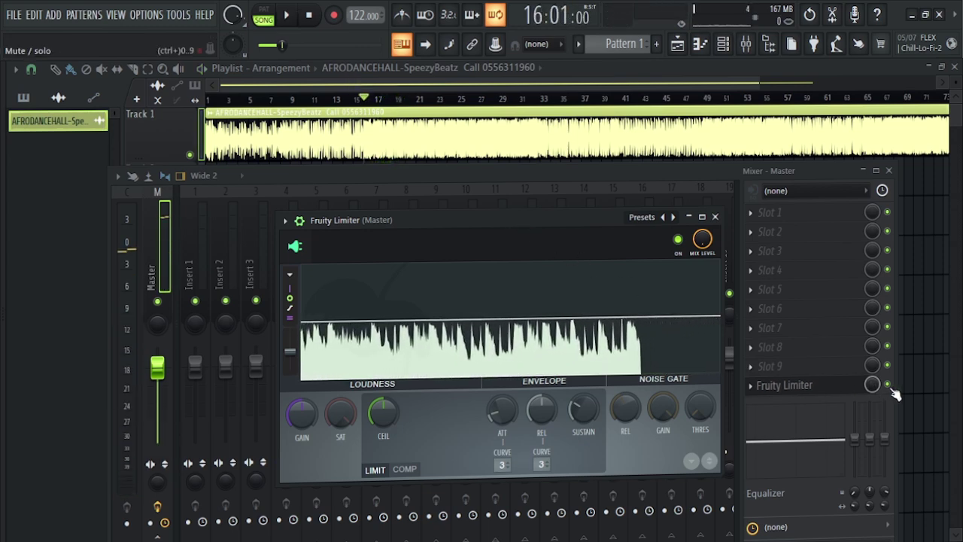
- Switch off the Fruity Limiter on the Master track and play the song from bar 16 without it
click(888, 384)
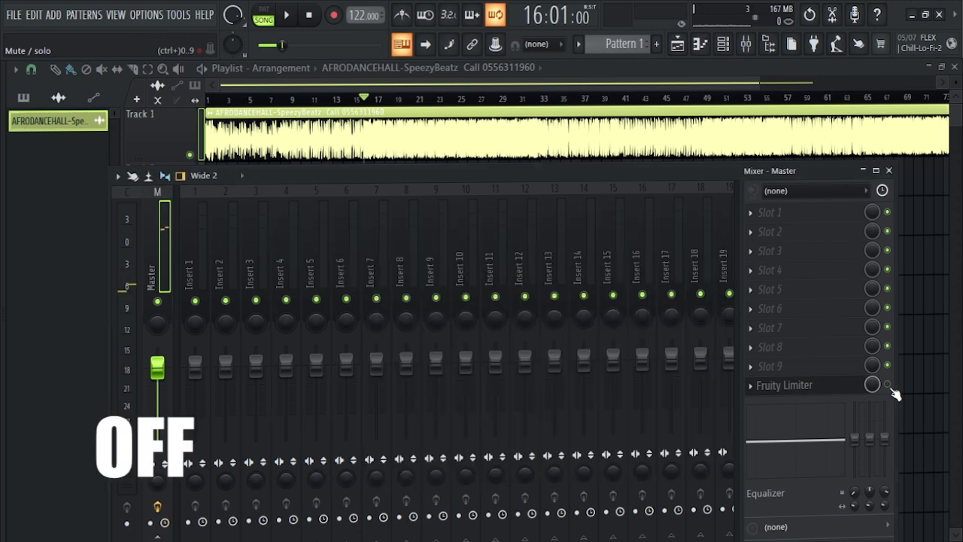
click(801, 386)
key(space)
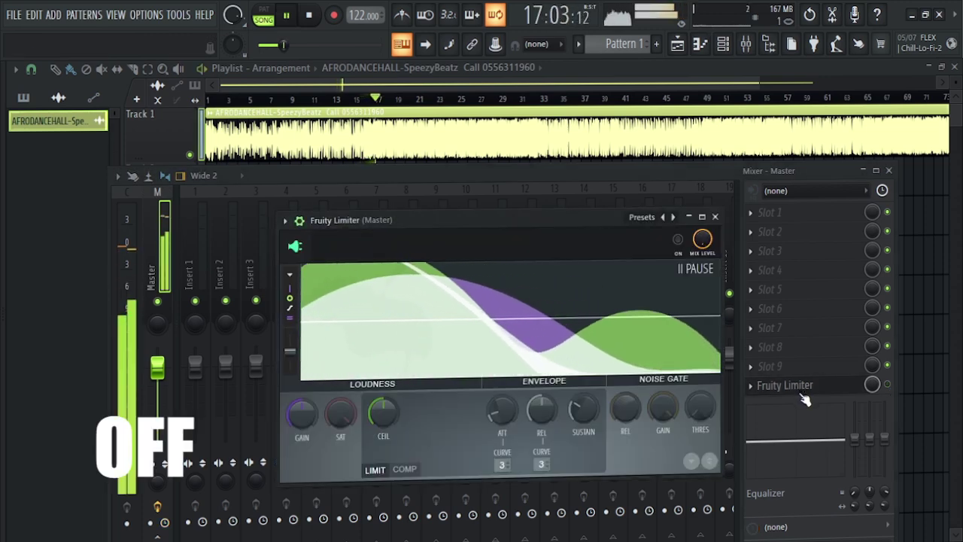
click(888, 386)
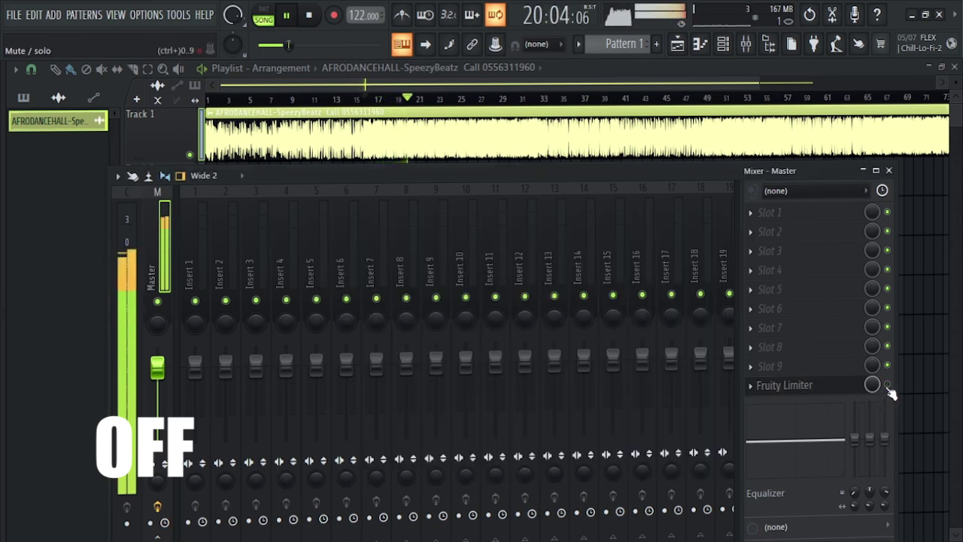
key(space)
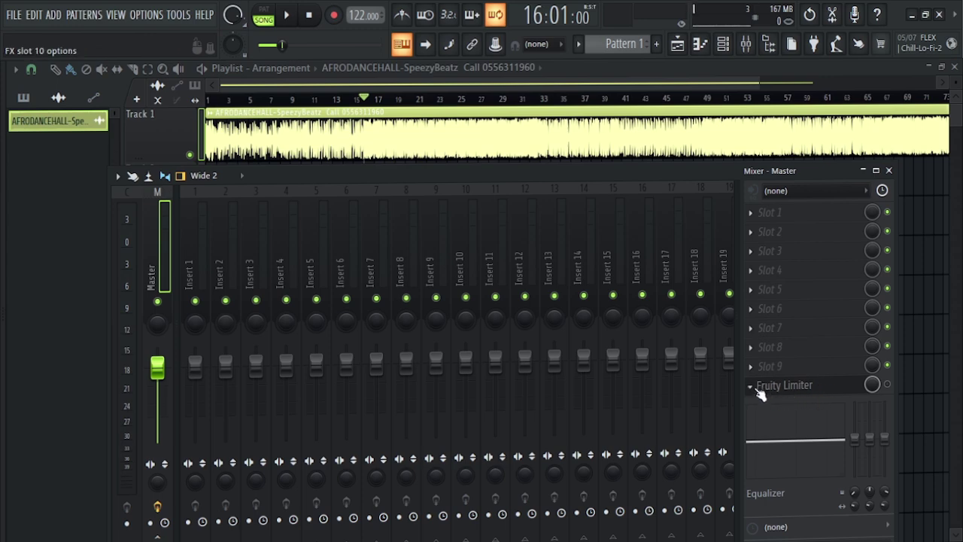
- Load Ozone 9 into the first effect slot of the Master track
click(752, 218)
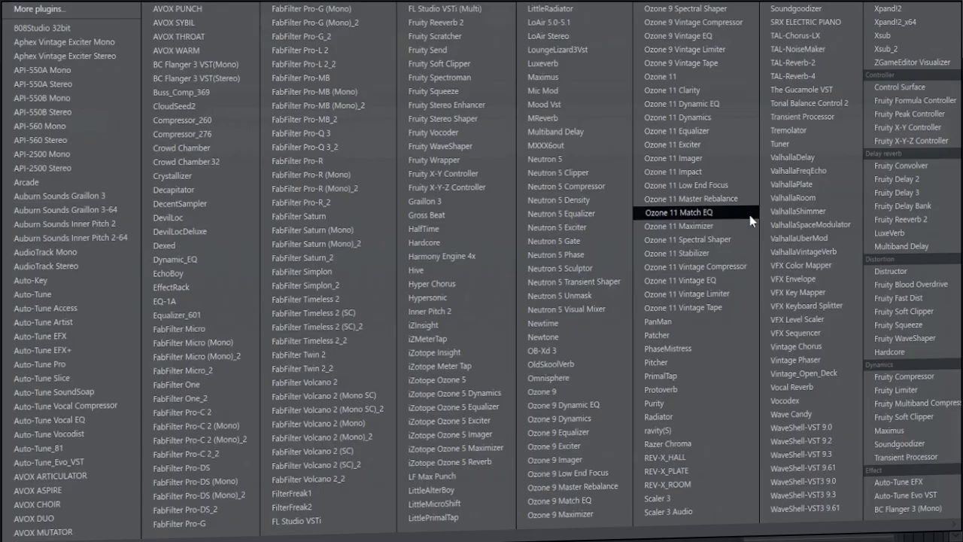
click(705, 247)
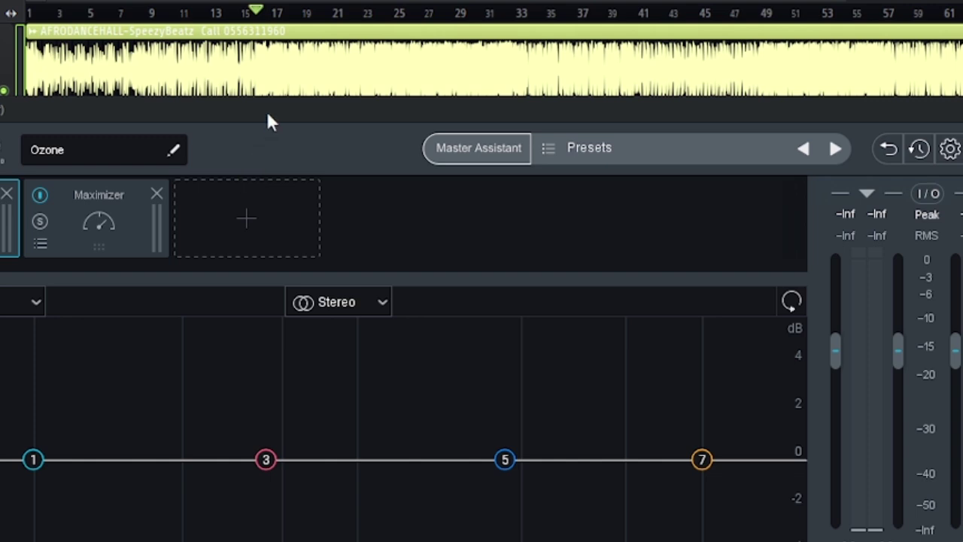
drag(268, 114, 252, 132)
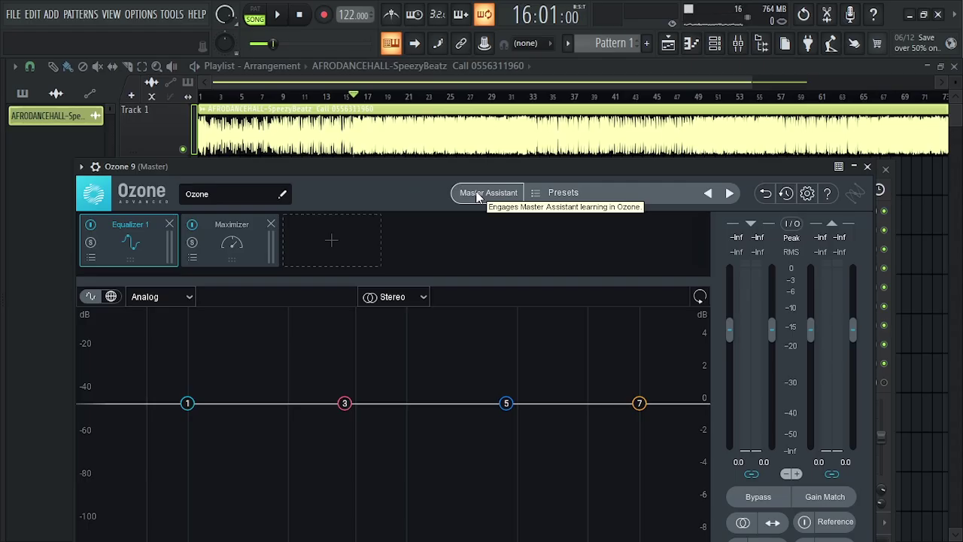
drag(496, 165, 502, 159)
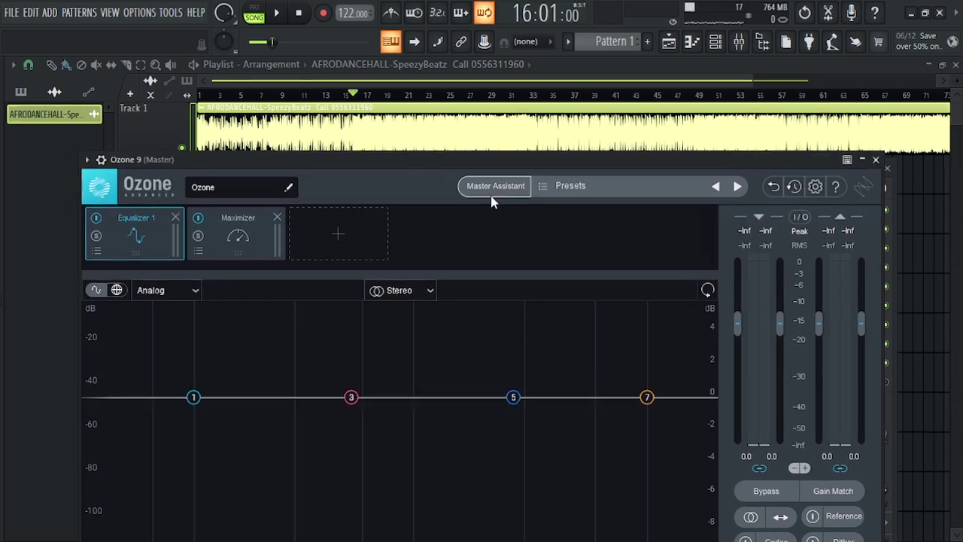
- Start the Master Assistant with Vintage modules, Manual loudness at High intensity and Streaming as the destination
click(495, 186)
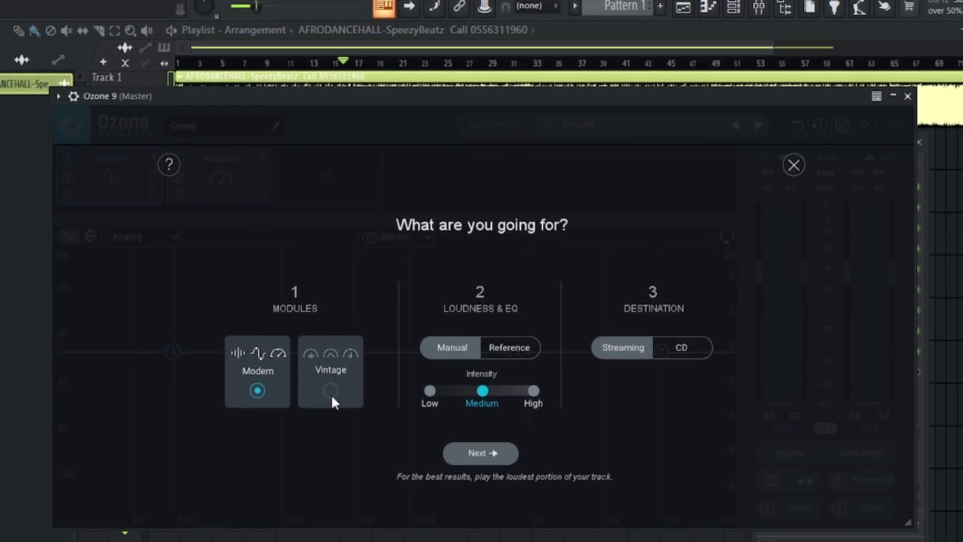
click(332, 393)
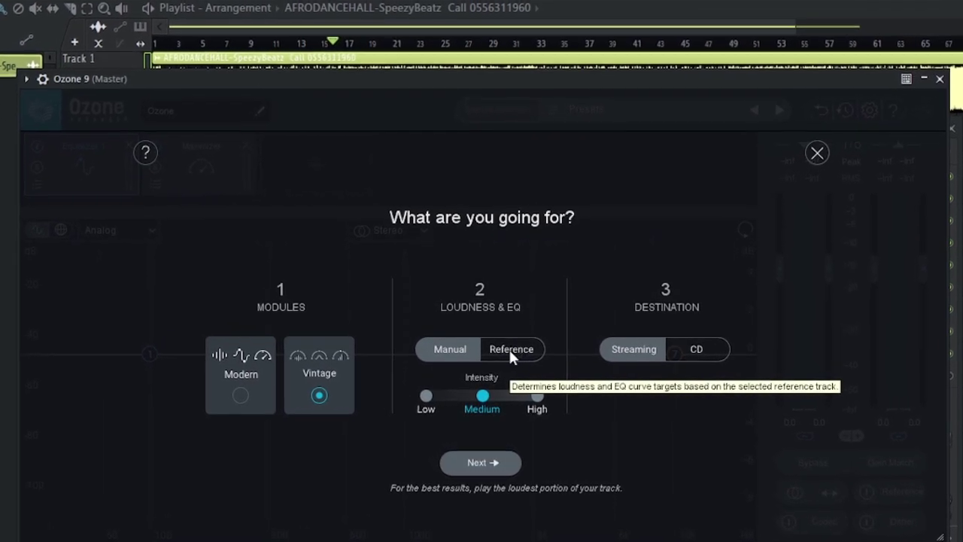
click(510, 348)
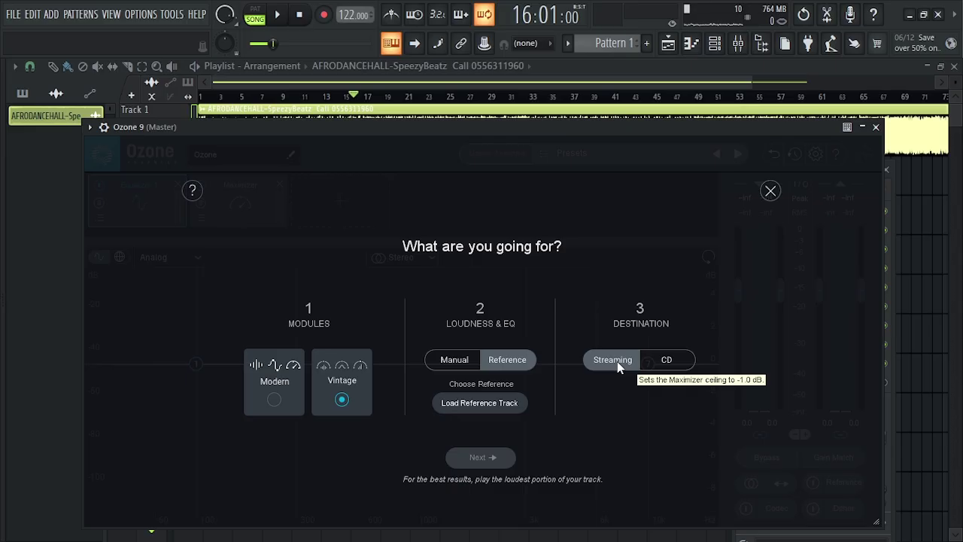
click(491, 385)
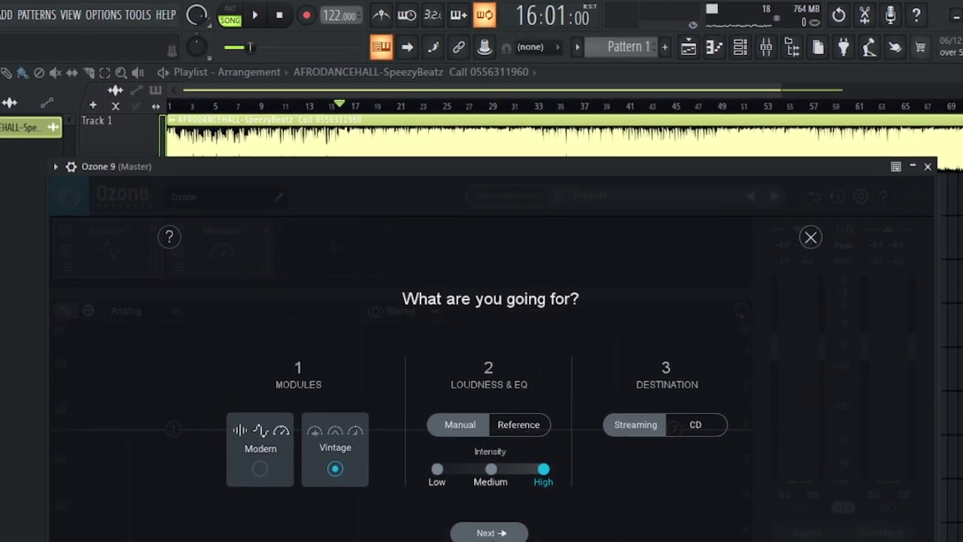
click(489, 537)
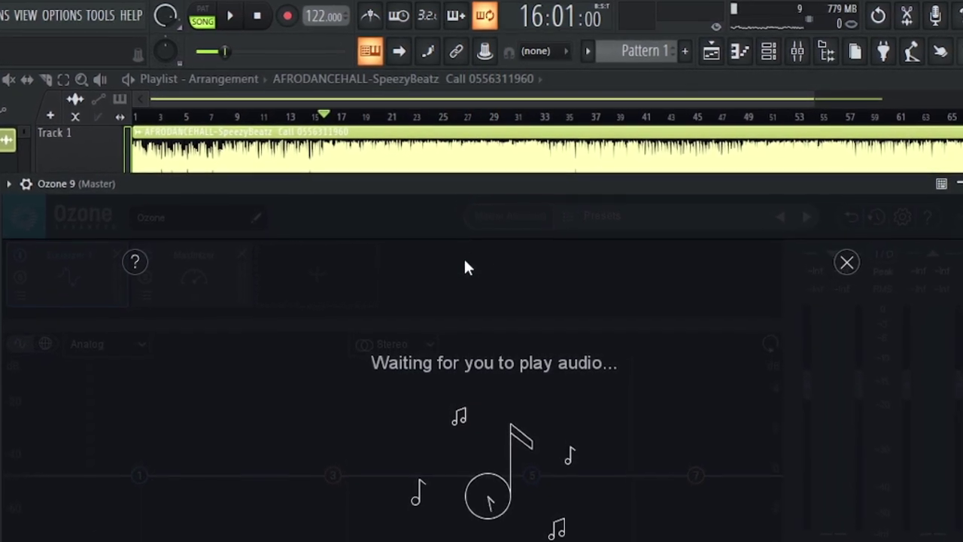
- Select bars 16 to 33 in the playlist, play them for the Master Assistant to analyze, and accept its suggestion
drag(472, 210, 471, 285)
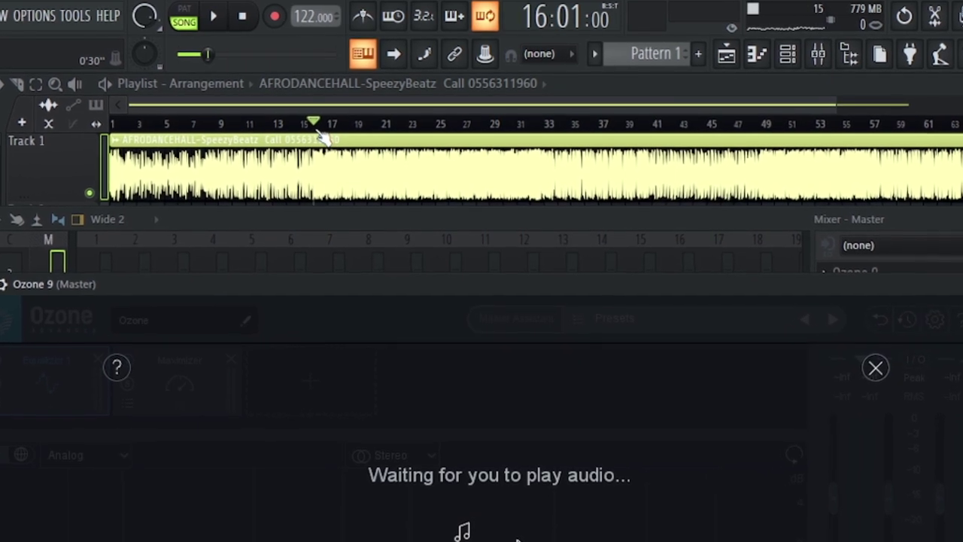
click(320, 130)
drag(315, 134, 553, 148)
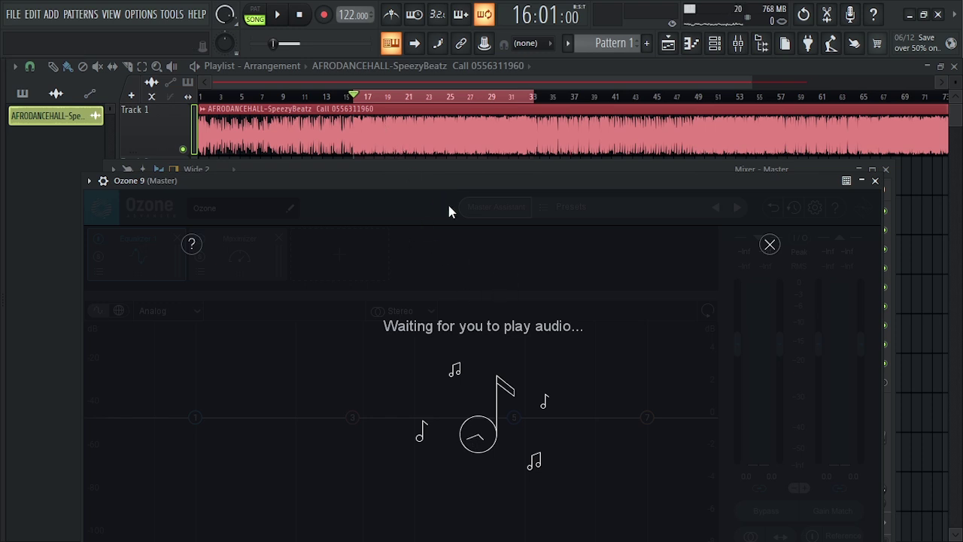
key(space)
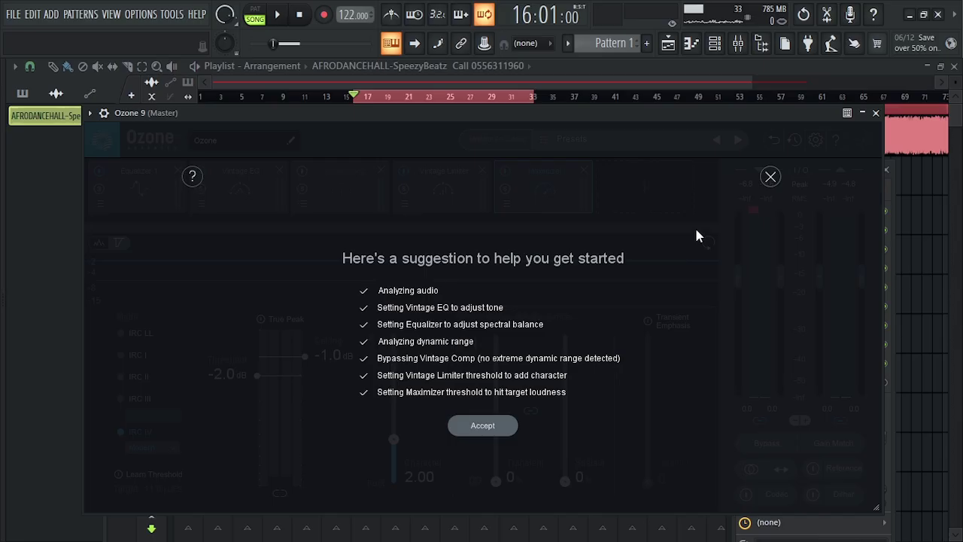
click(488, 427)
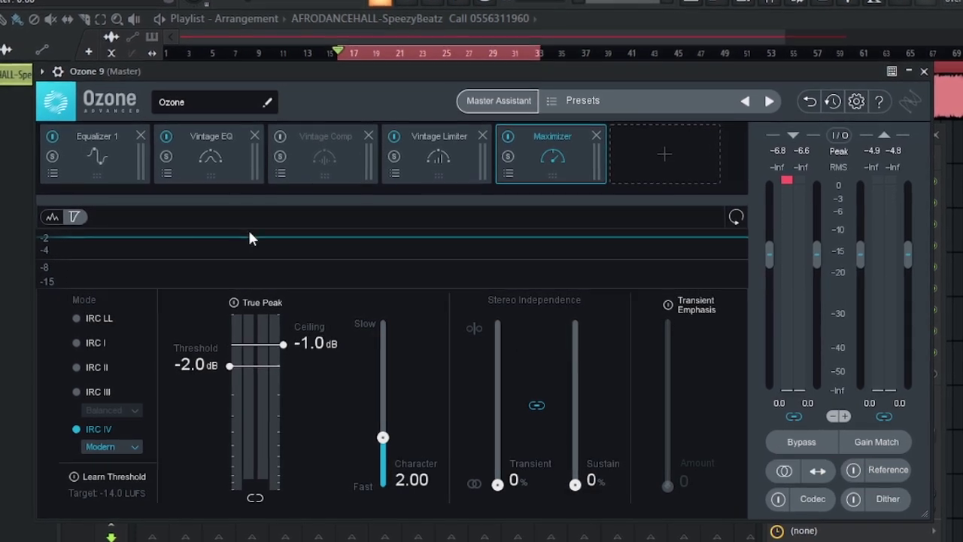
- Play the bars 16 to 33 selection with Ozone 9 active and with it bypassed to compare the sound, and switch the bypass off
key(space)
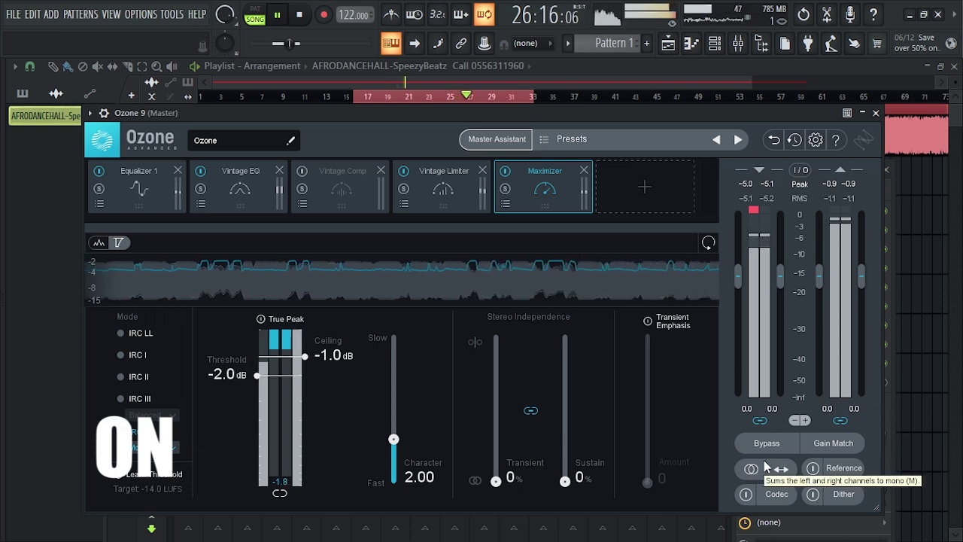
key(space)
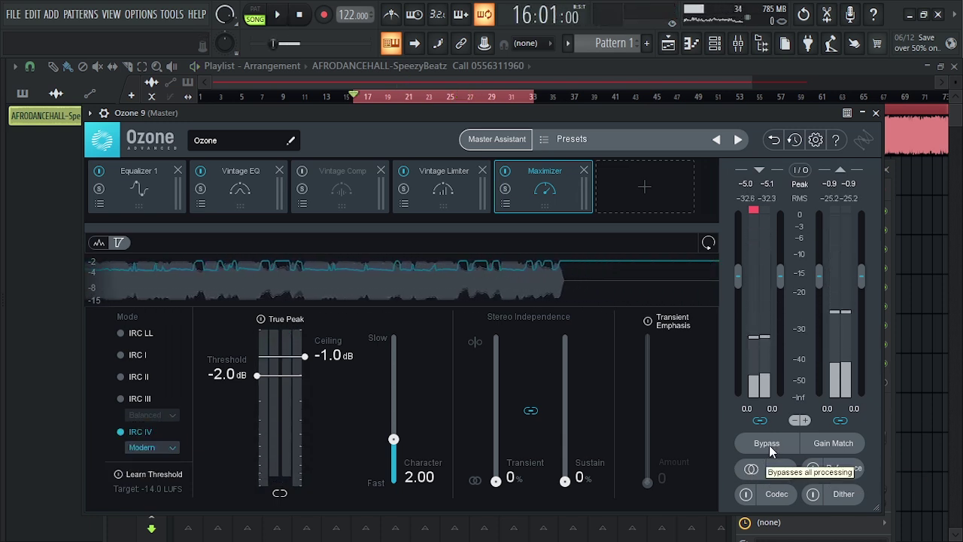
click(769, 446)
key(space)
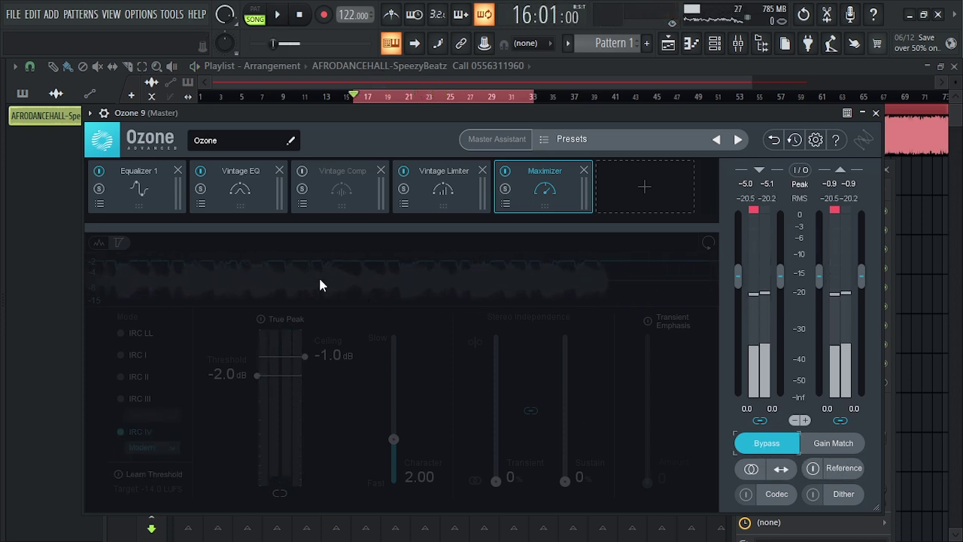
click(754, 448)
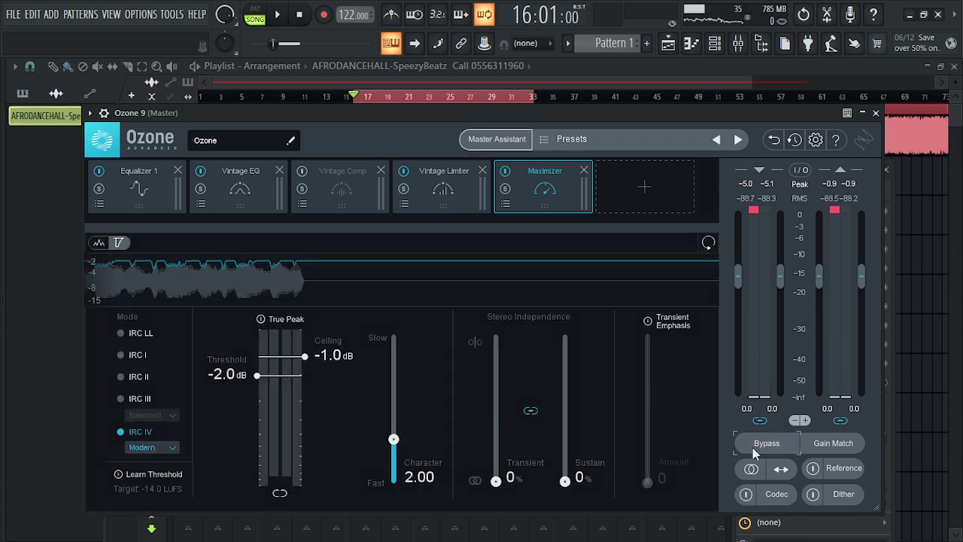
- Examine the settings of the Equalizer 1, Vintage EQ, Vintage Comp, Vintage Limiter and Maximizer modules
click(122, 186)
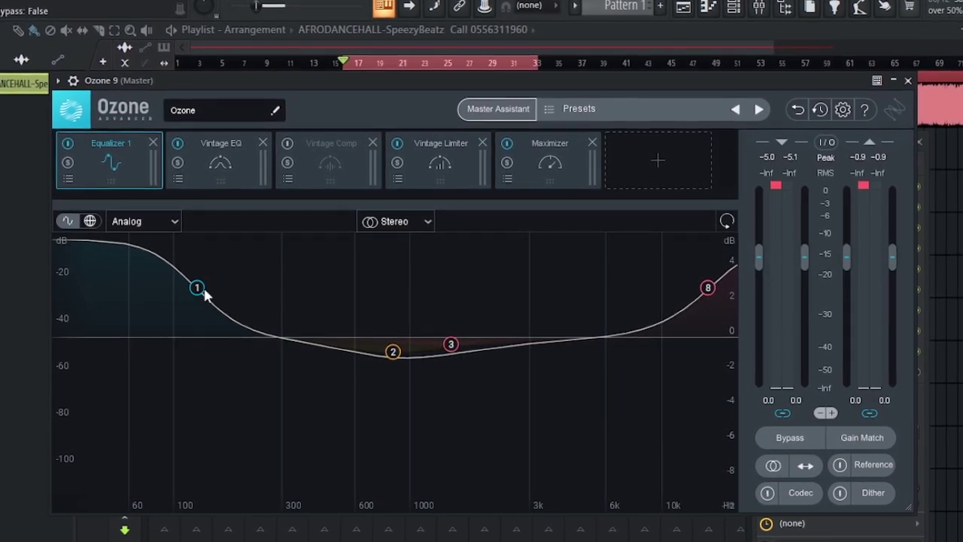
click(196, 160)
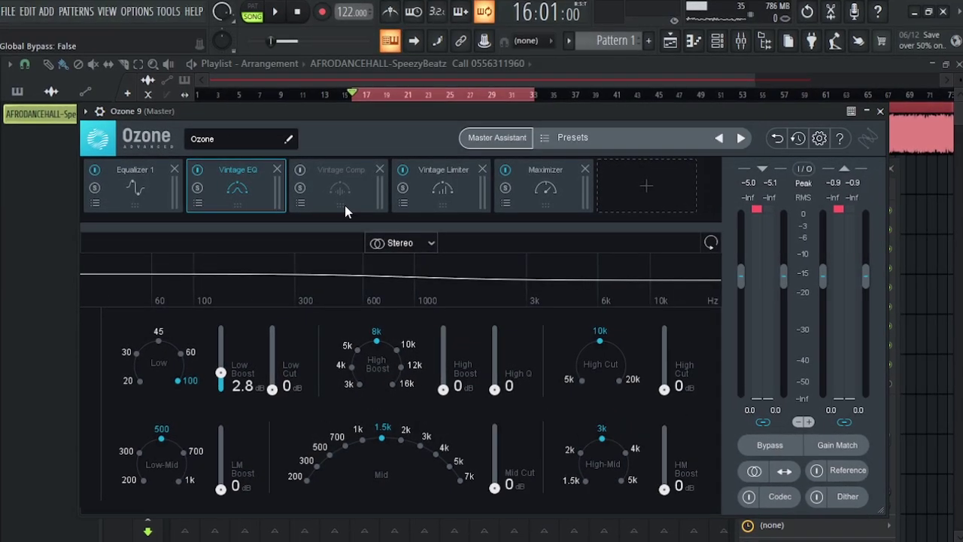
click(336, 190)
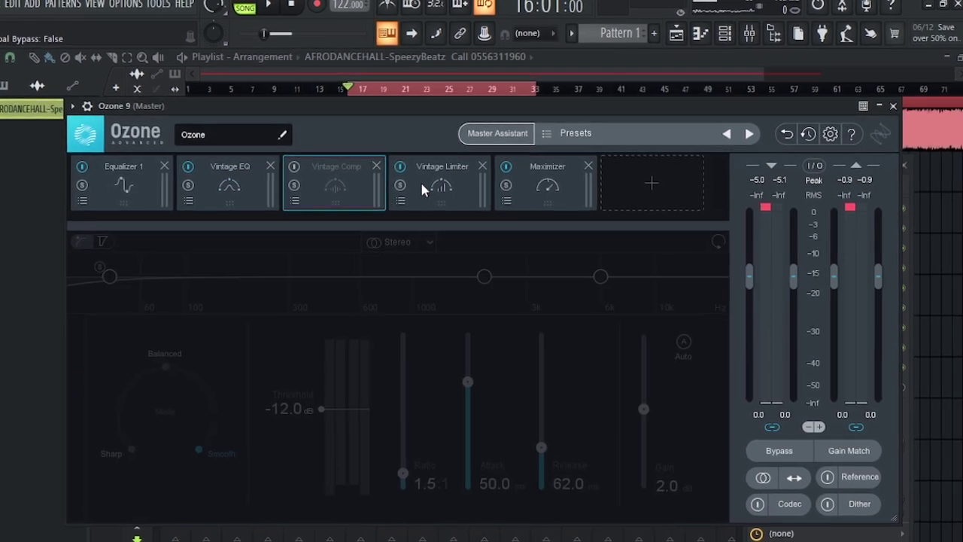
click(422, 188)
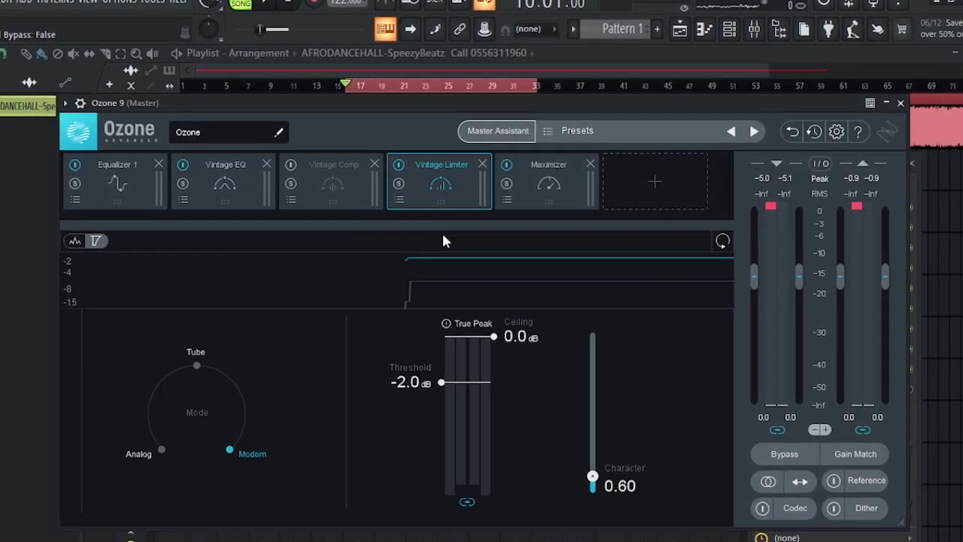
click(529, 173)
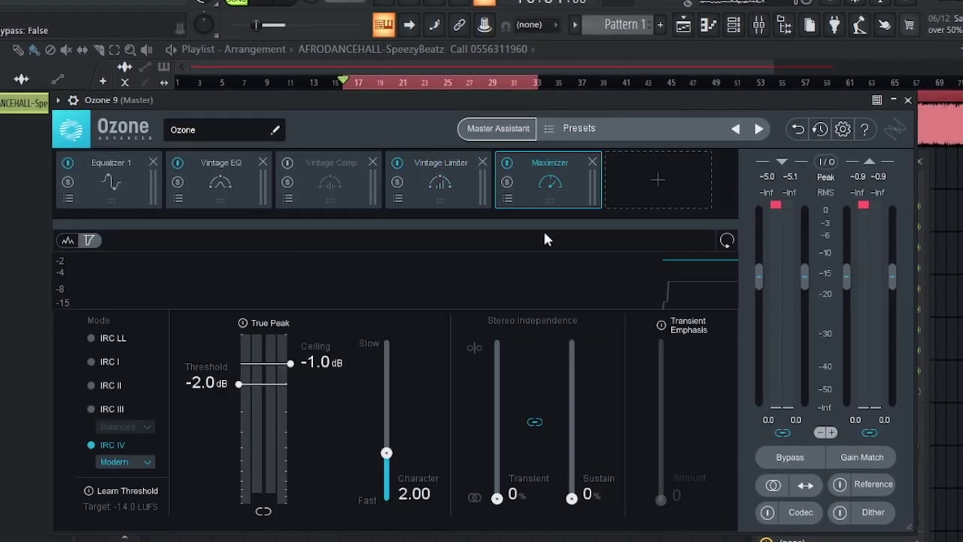
- Try adding the Master Rebalance module at the front of the Ozone chain, and remove it again
click(662, 180)
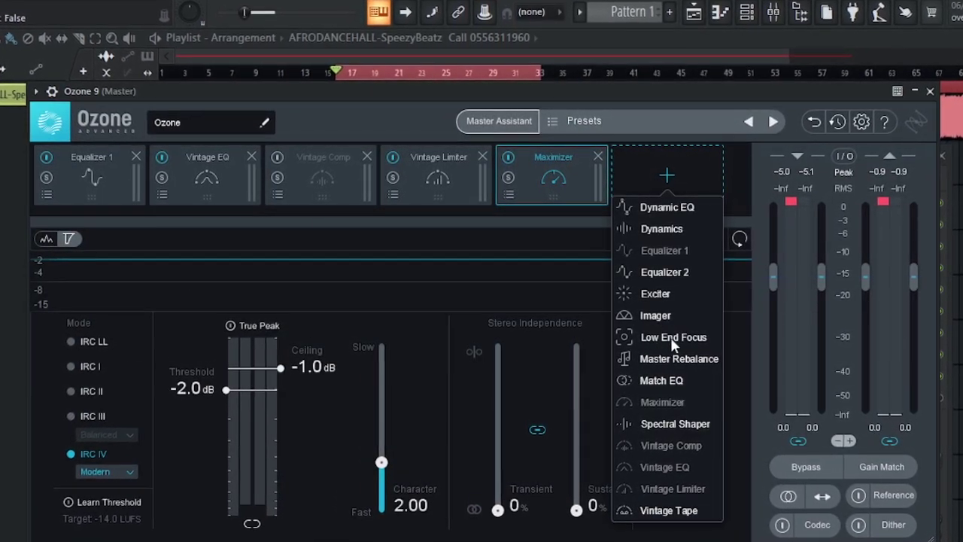
click(662, 359)
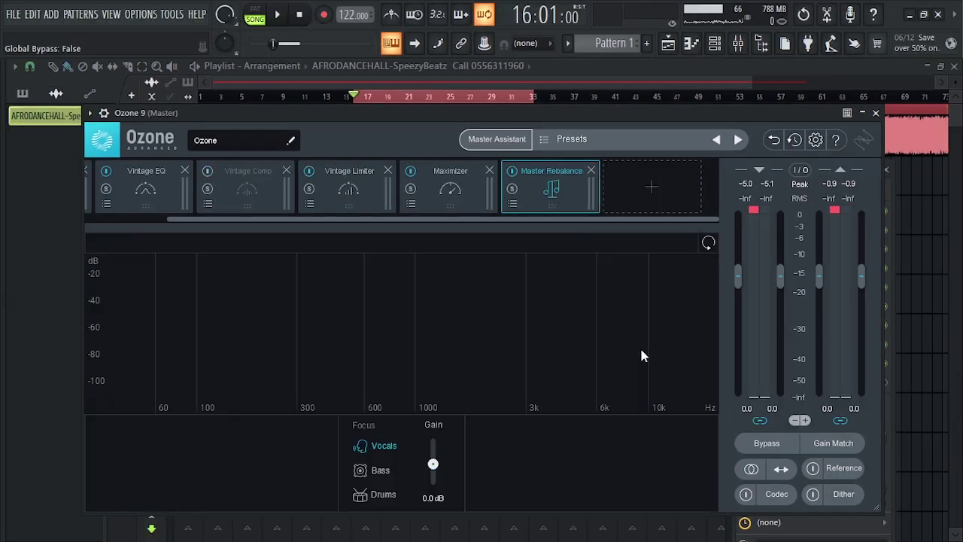
drag(545, 187, 273, 189)
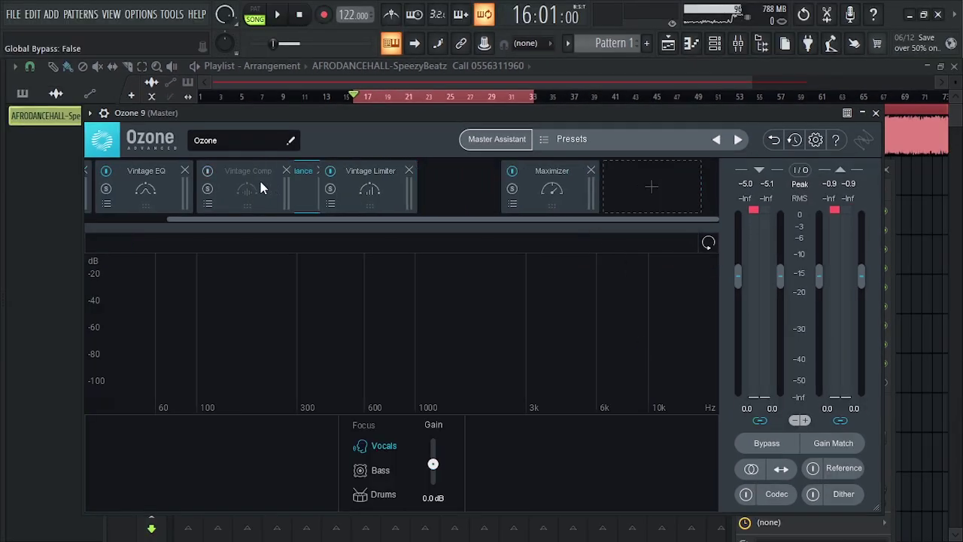
drag(142, 189, 132, 194)
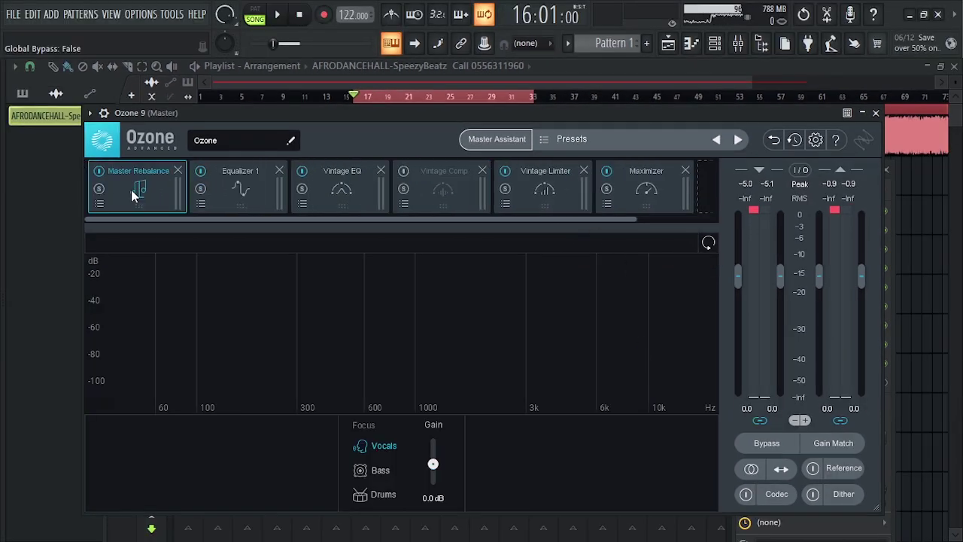
click(177, 171)
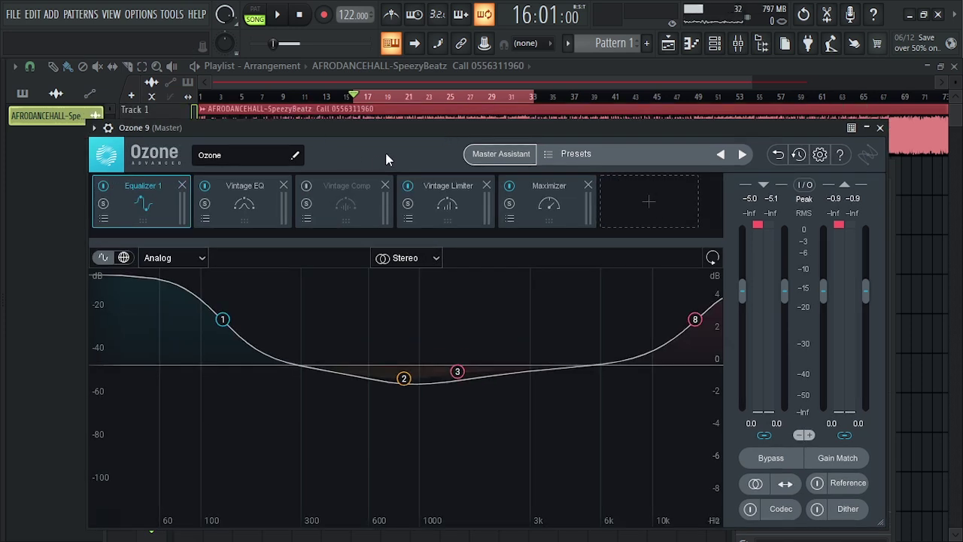
- Clear the playlist's time selection, return to the song start, and place the reopened Ozone 9 window below the Track 1 clip
mouse_move(392, 136)
mouse_down()
mouse_move(387, 150)
mouse_move(389, 133)
mouse_up()
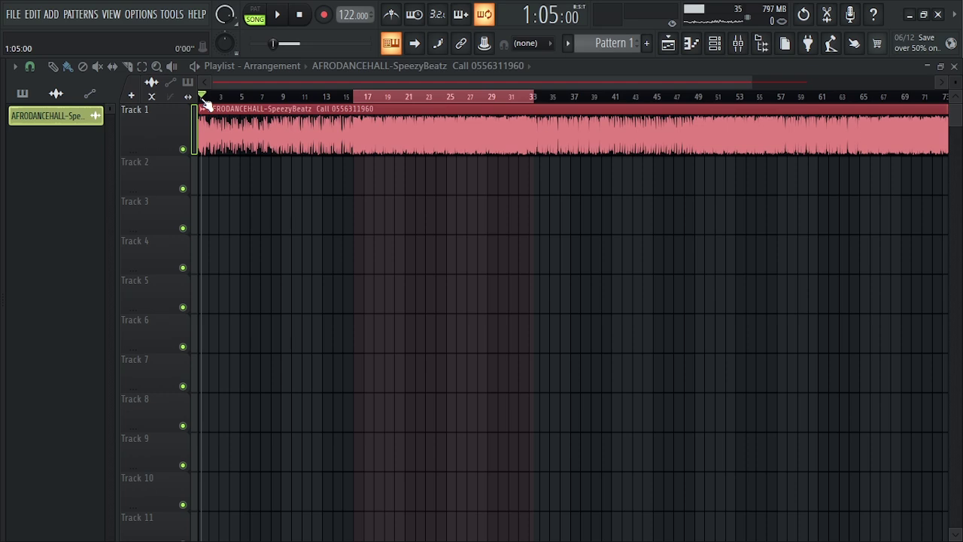
click(738, 43)
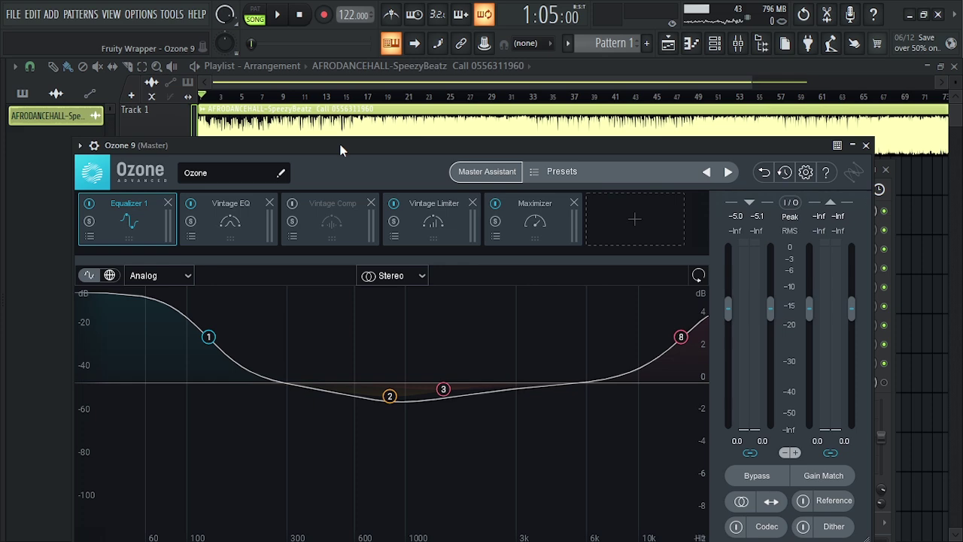
drag(340, 145, 306, 79)
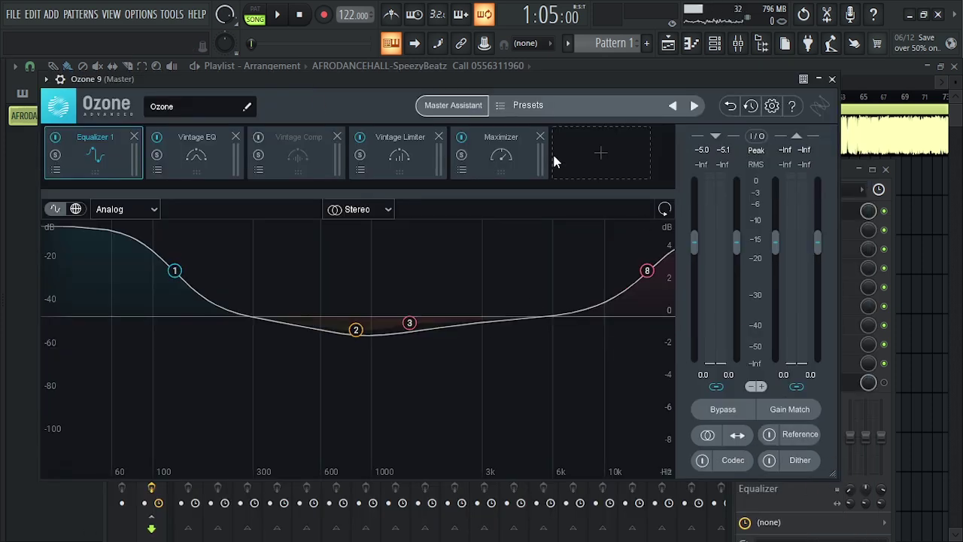
drag(393, 83, 440, 176)
key(space)
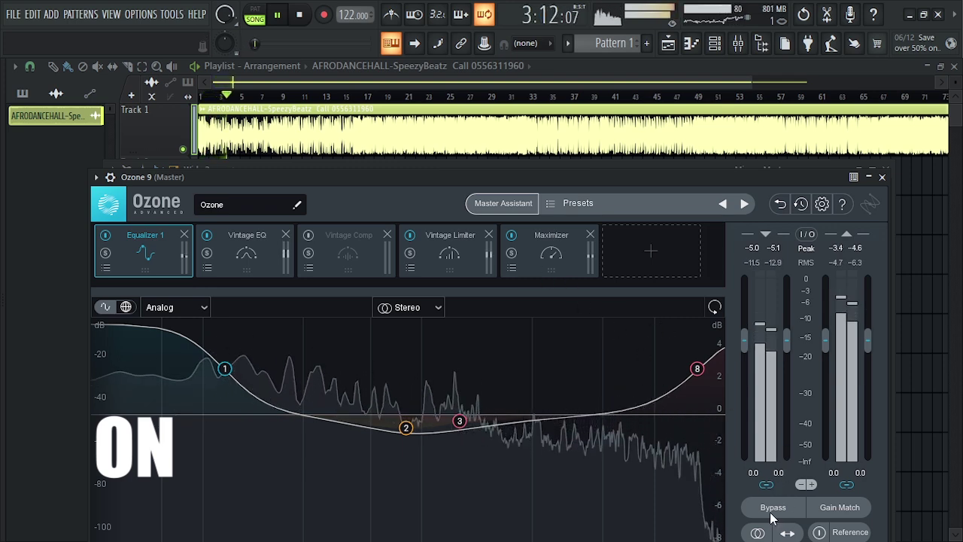
scroll(638, 194, down, 1)
drag(625, 177, 623, 155)
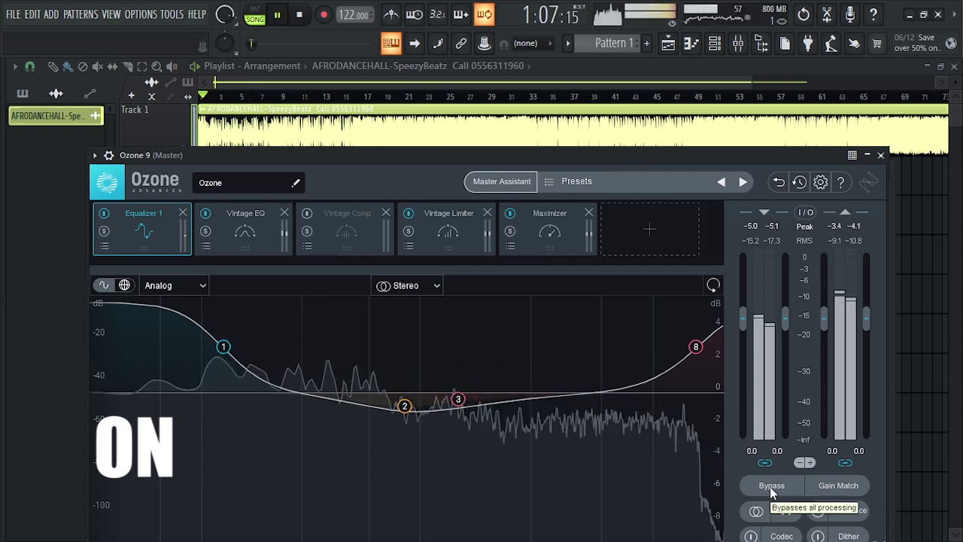
- Play the song from the start and toggle Ozone's bypass repeatedly to compare the mastered and unprocessed sound, and stop playback
key(space)
key(space)
click(770, 486)
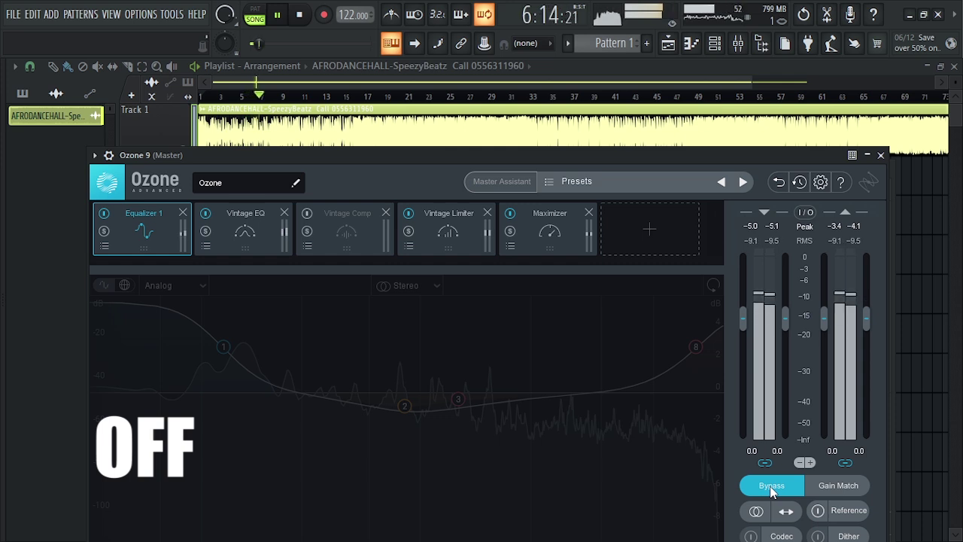
click(770, 486)
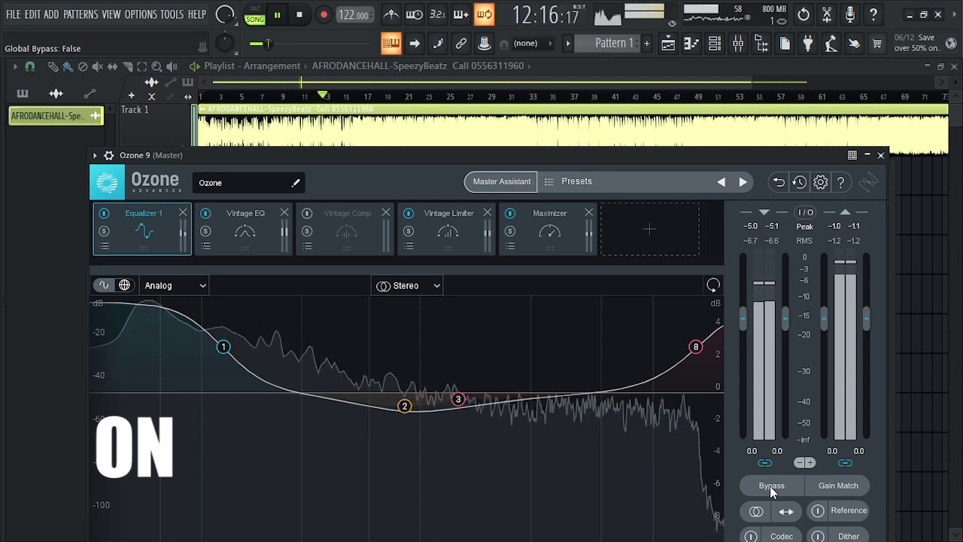
click(770, 485)
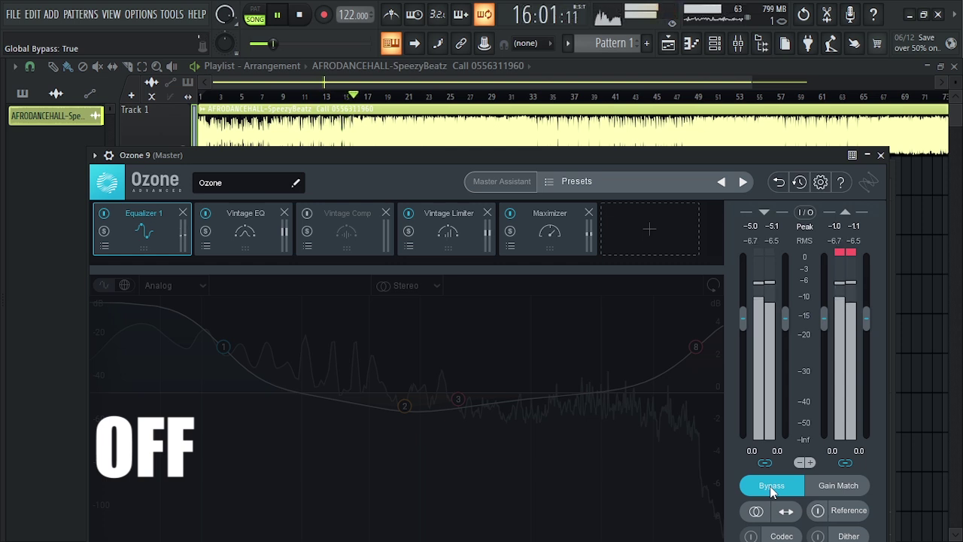
click(771, 488)
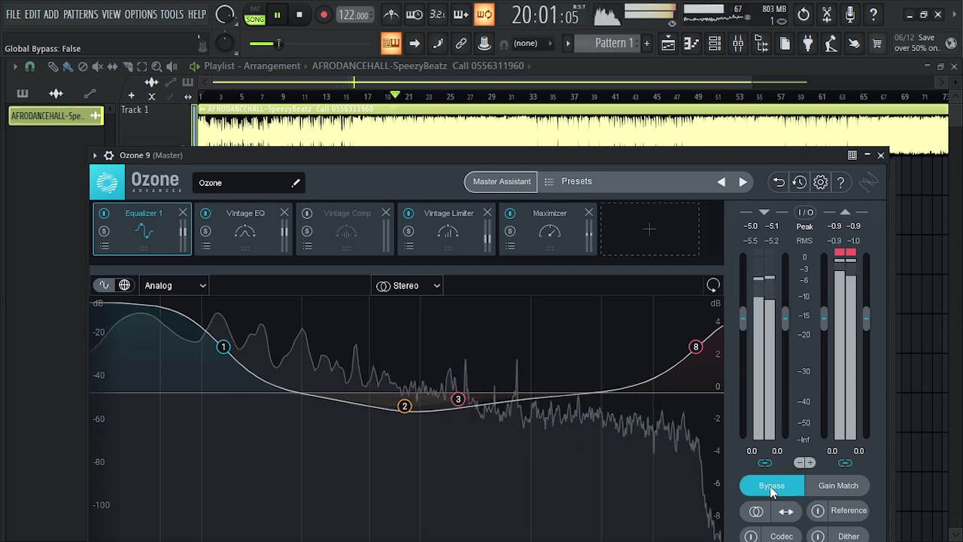
click(771, 487)
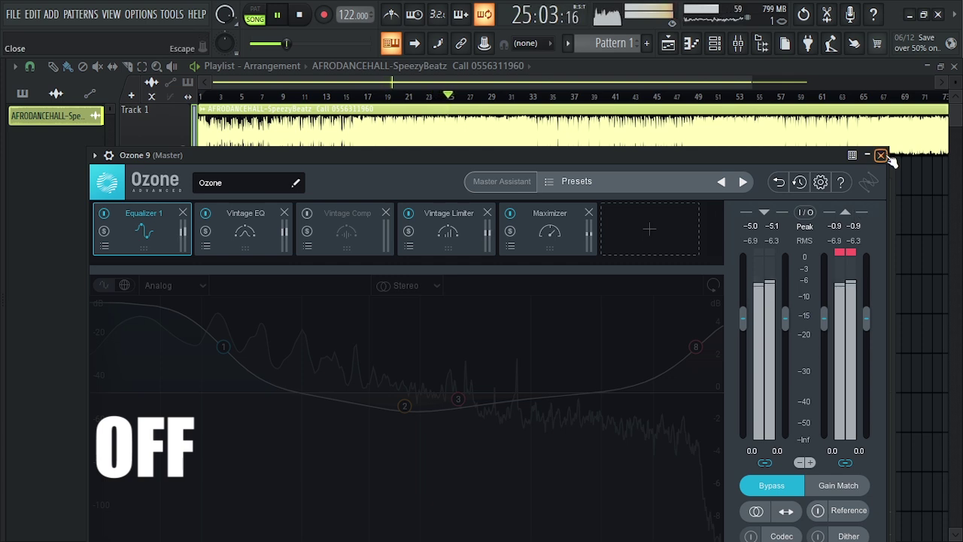
click(776, 489)
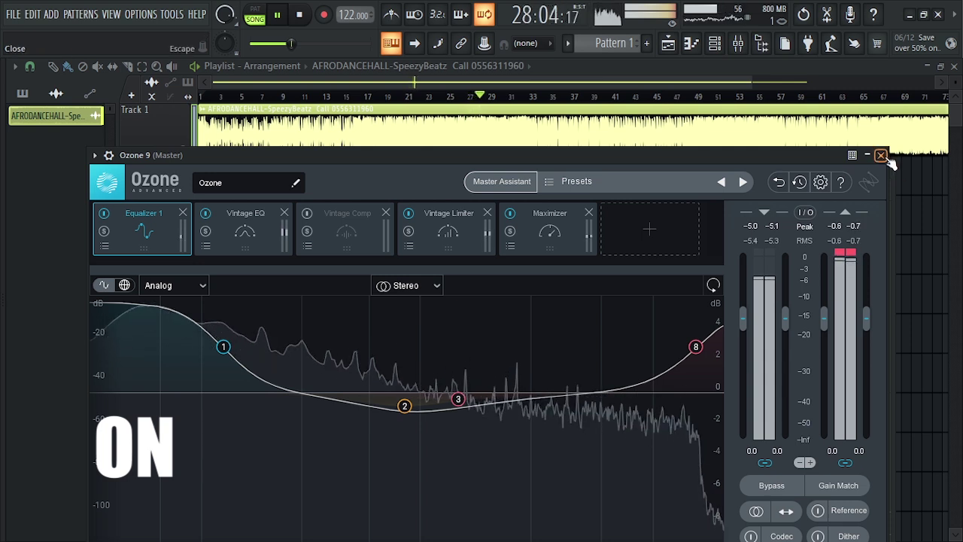
click(775, 487)
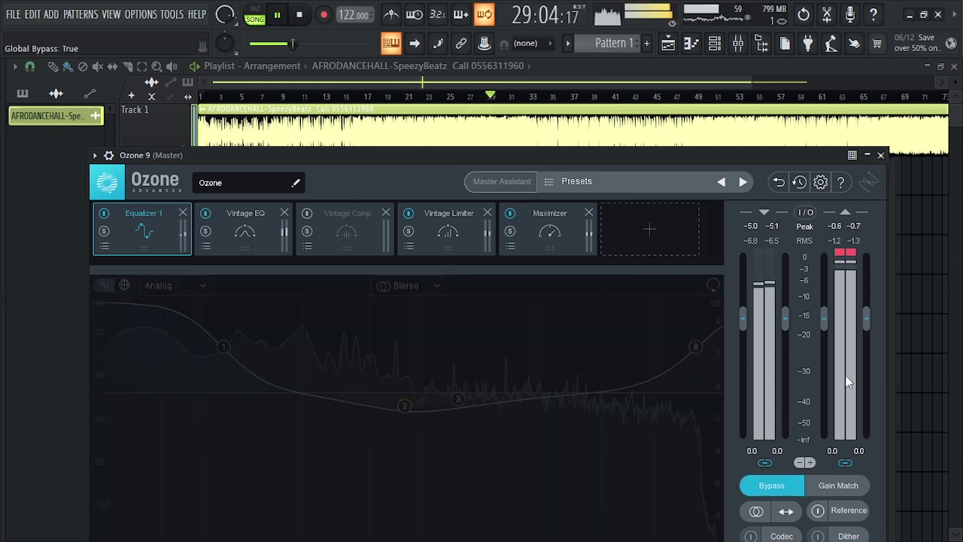
key(space)
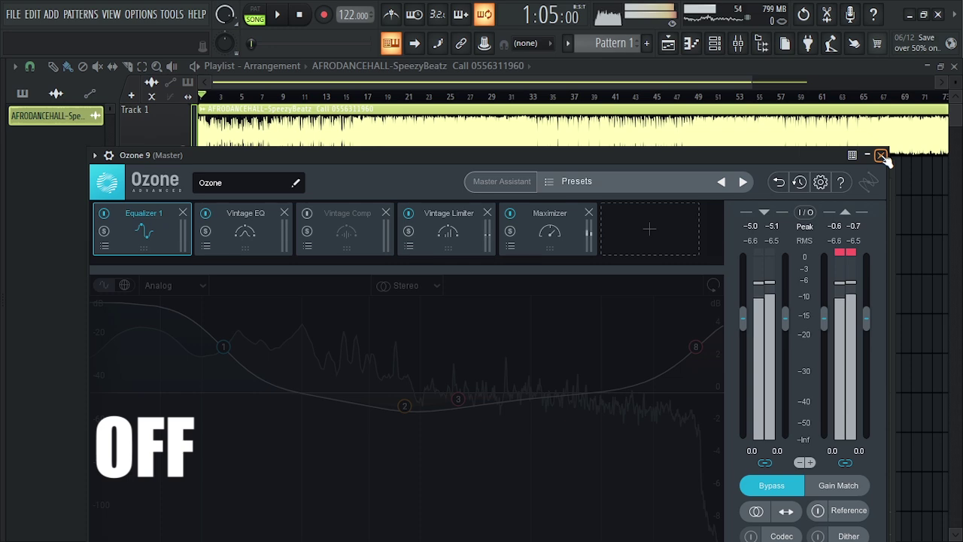
- Close the Ozone 9 window and bring up the mixer
click(881, 155)
click(745, 47)
click(745, 47)
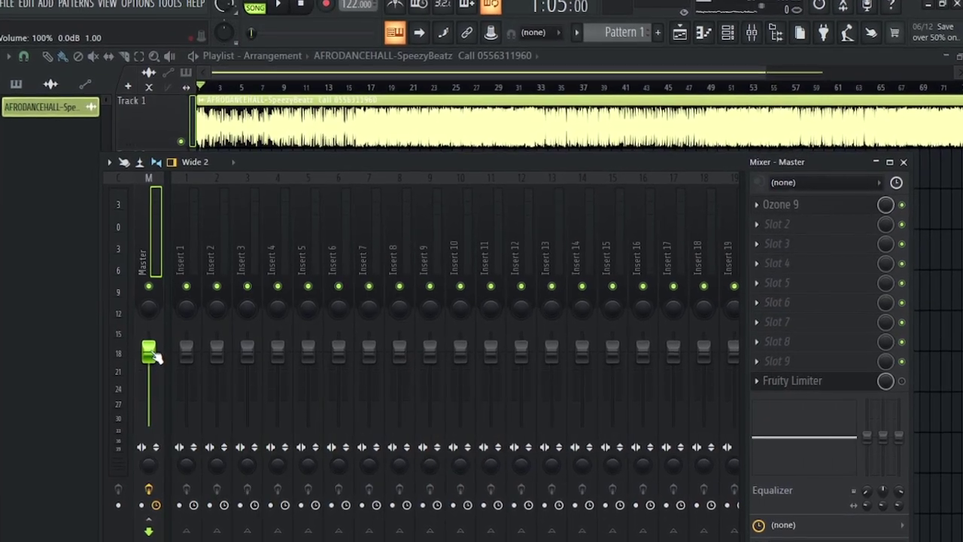
- Lower the Master fader to about -23 dB to hear the song quietly, and restore it to about 0 dB before closing the mixer
drag(152, 356, 146, 399)
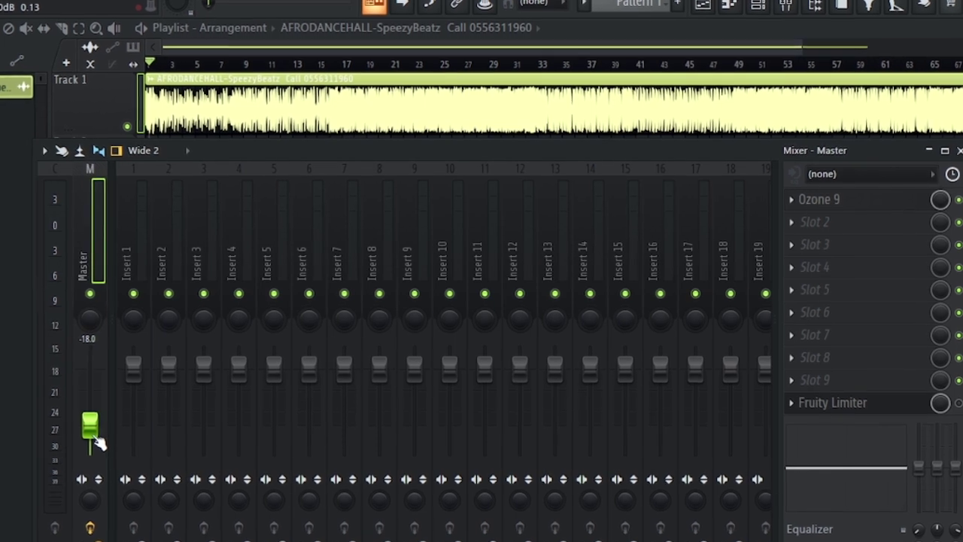
drag(98, 444, 98, 469)
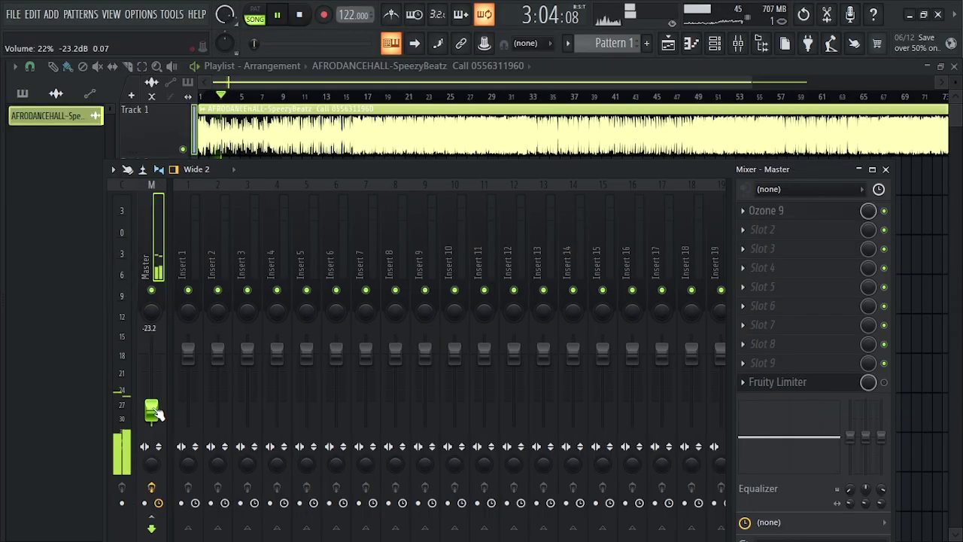
drag(152, 388, 152, 352)
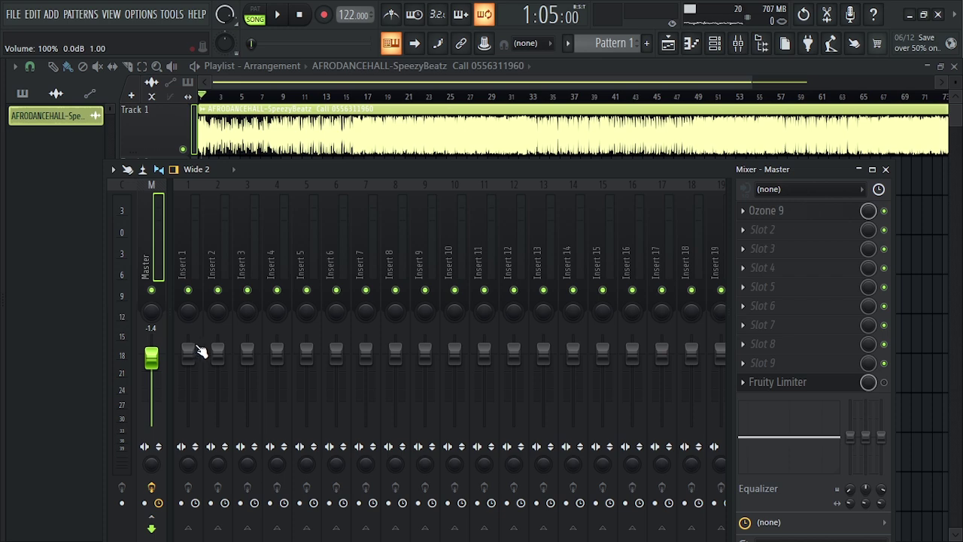
click(886, 170)
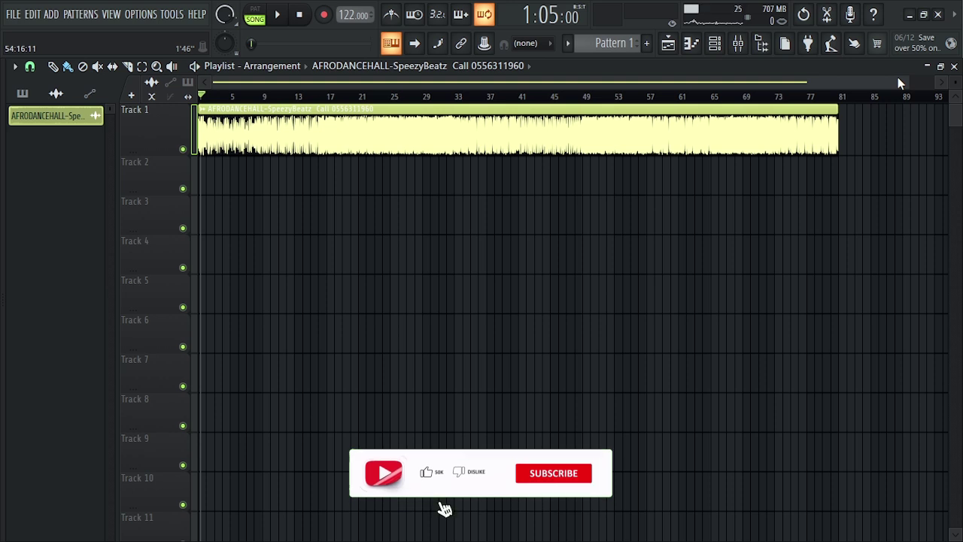